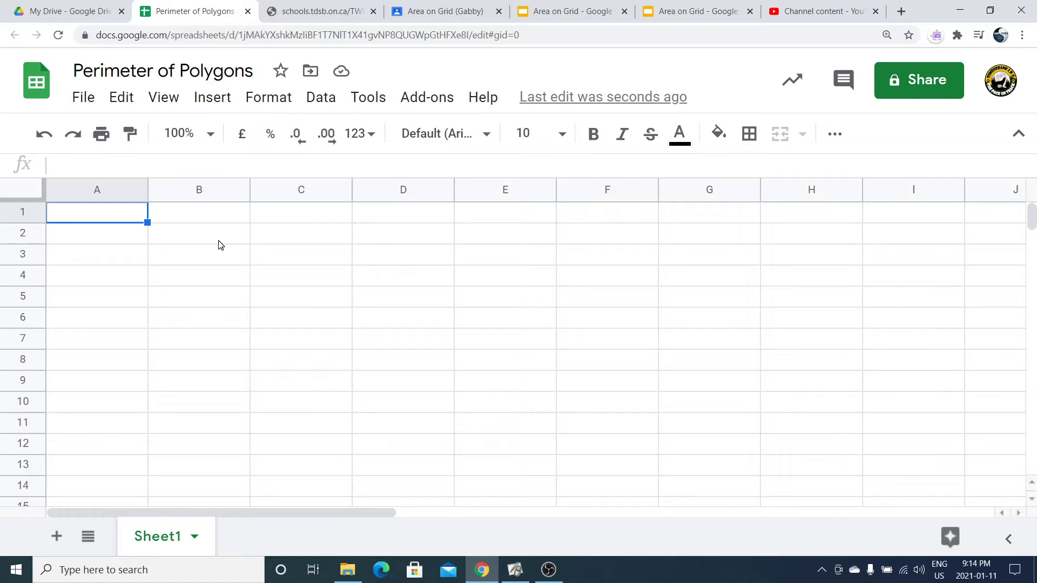
double_click(85, 212)
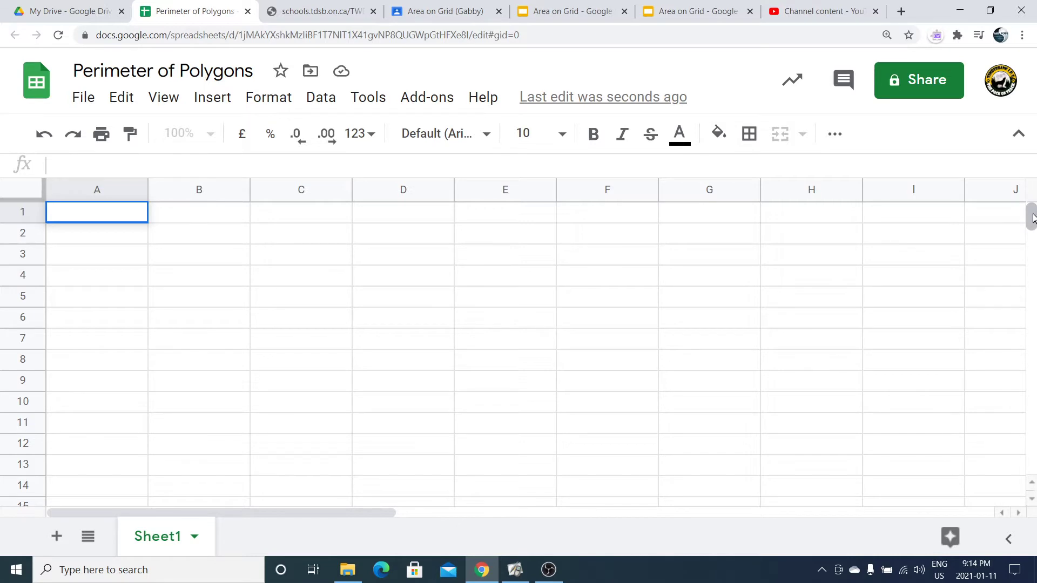
mouse_move(1033, 218)
left_mouse_down()
mouse_move(1033, 233)
mouse_move(1032, 212)
left_mouse_up()
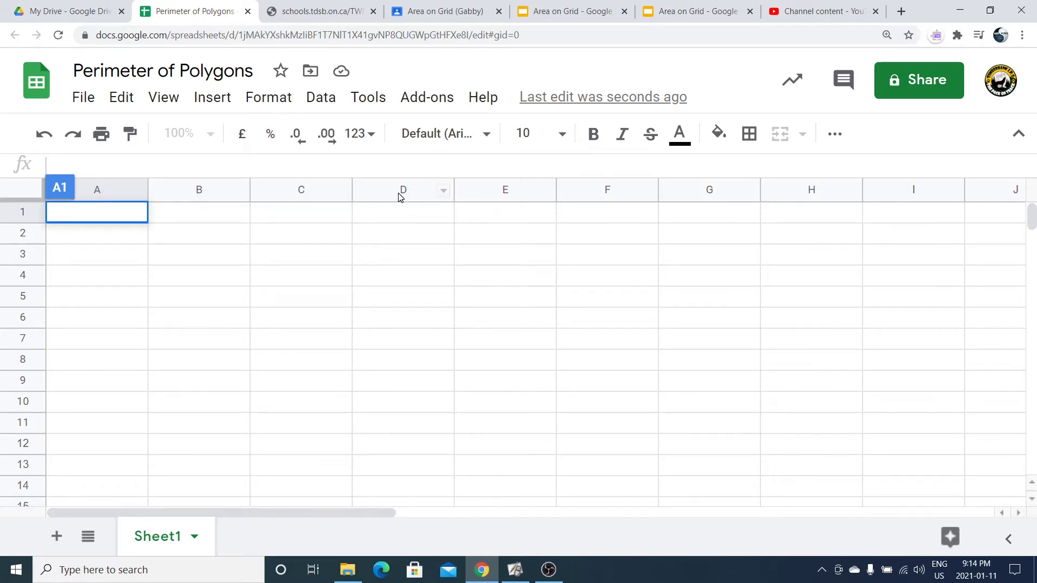
double_click(111, 214)
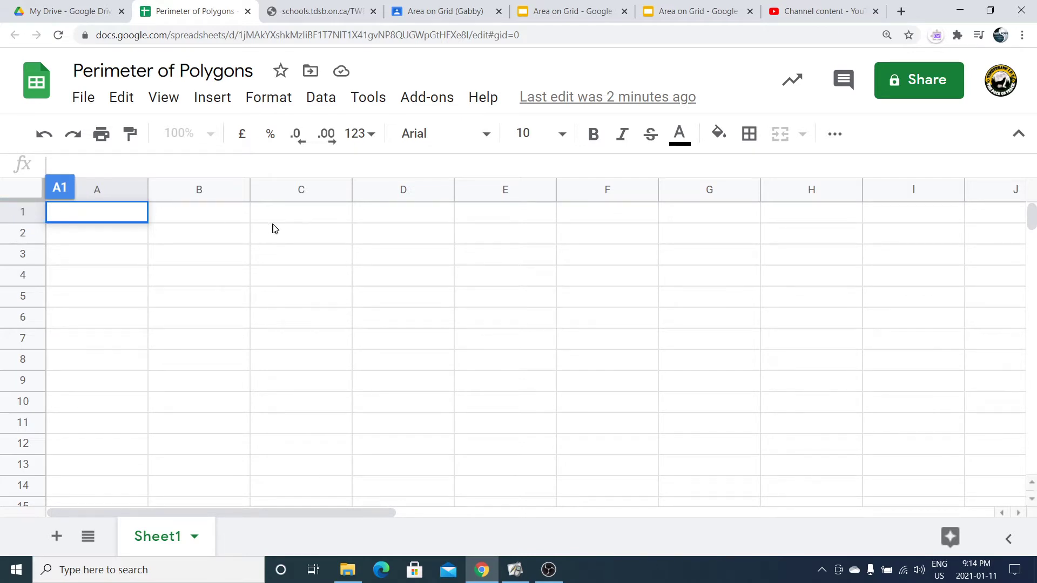
left_click(291, 213)
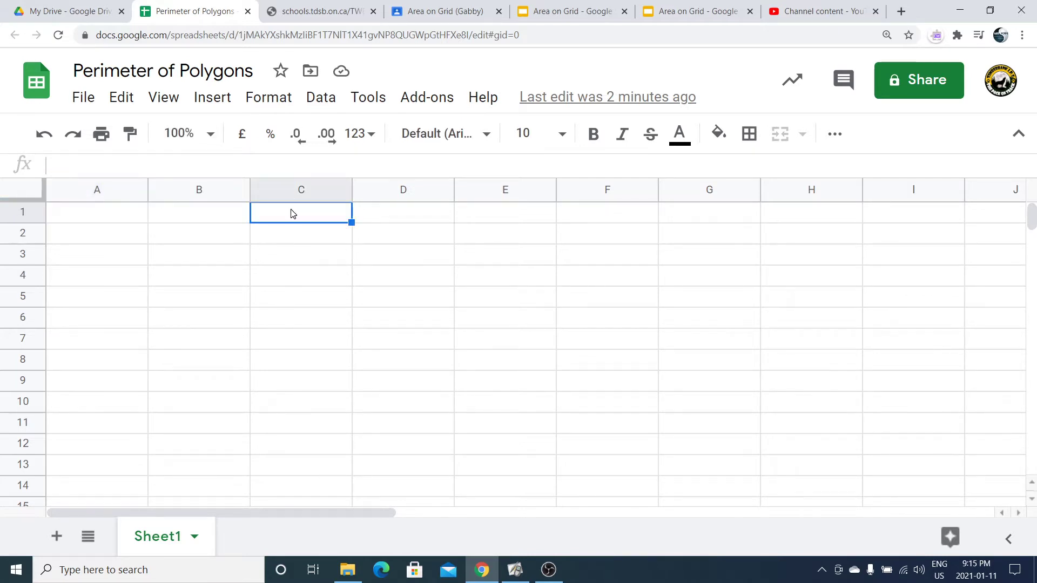
left_click(399, 215)
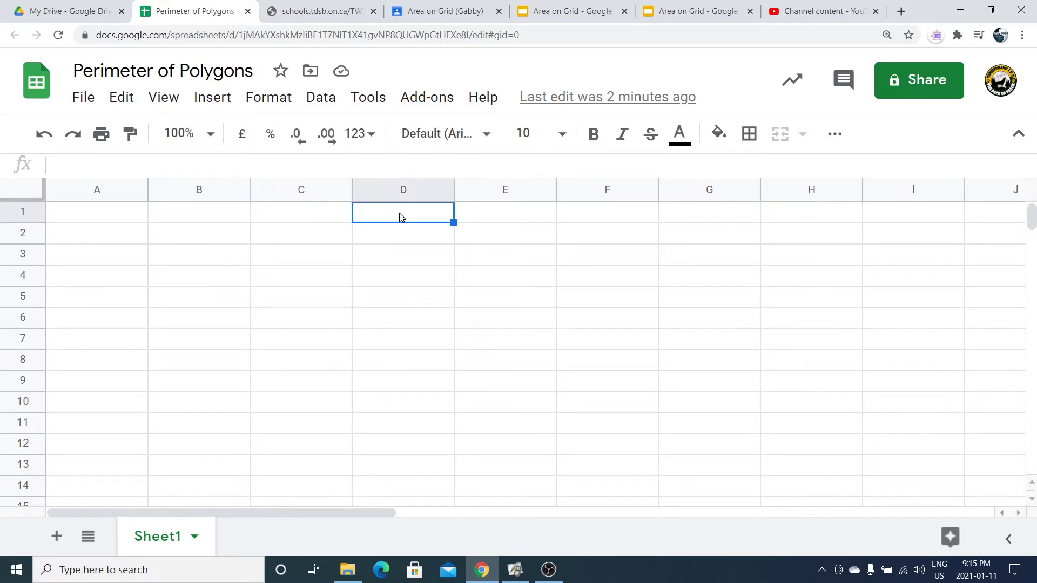
left_click(501, 218)
left_click(612, 219)
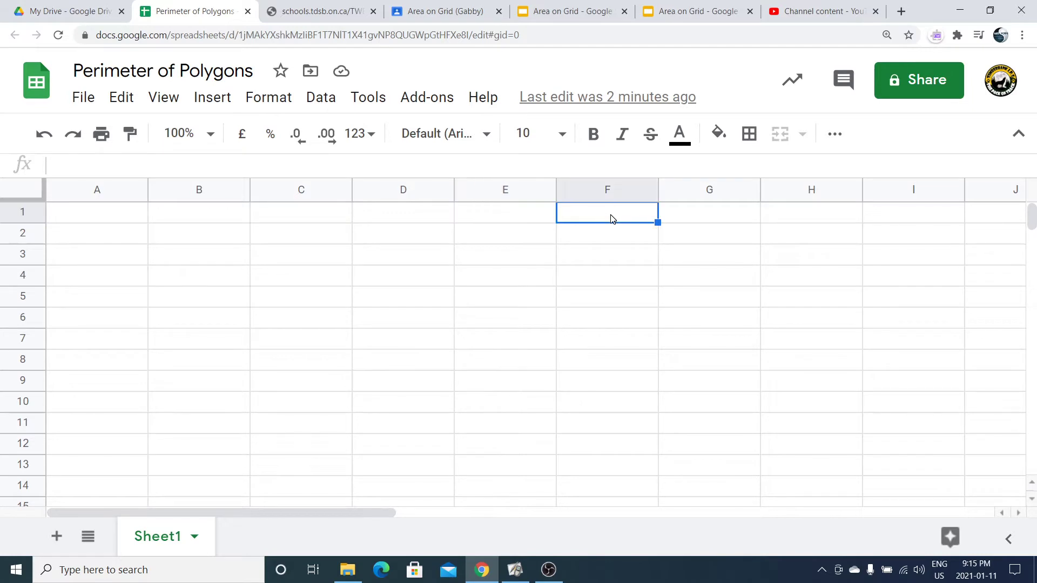
left_click(116, 235)
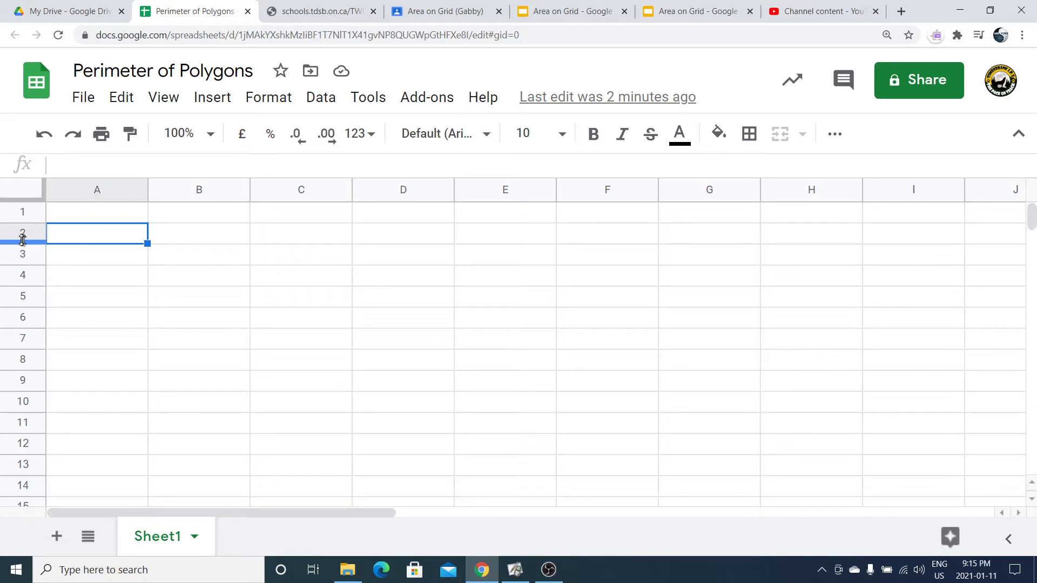
left_click(184, 261)
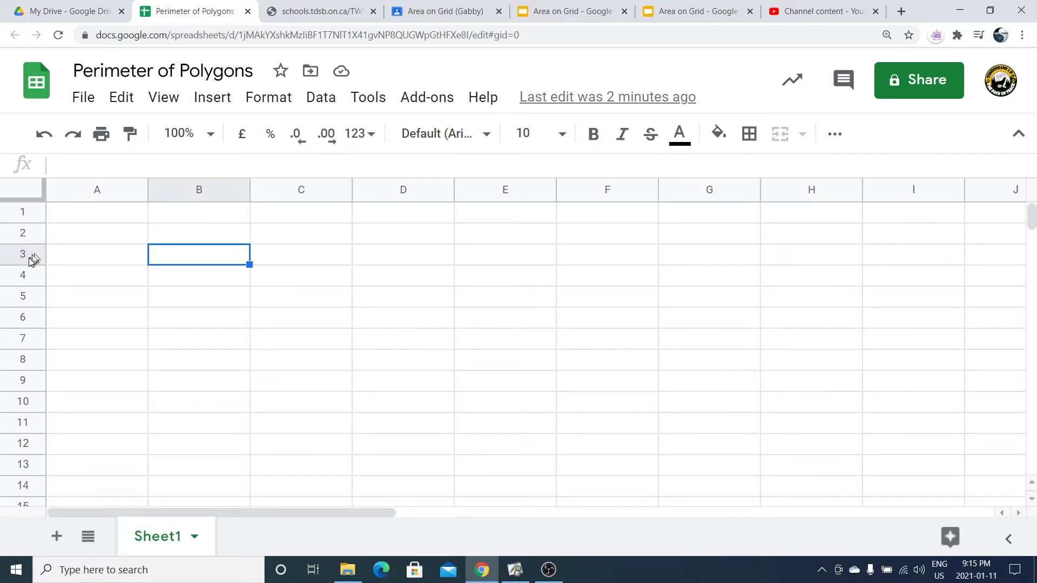
left_click(390, 347)
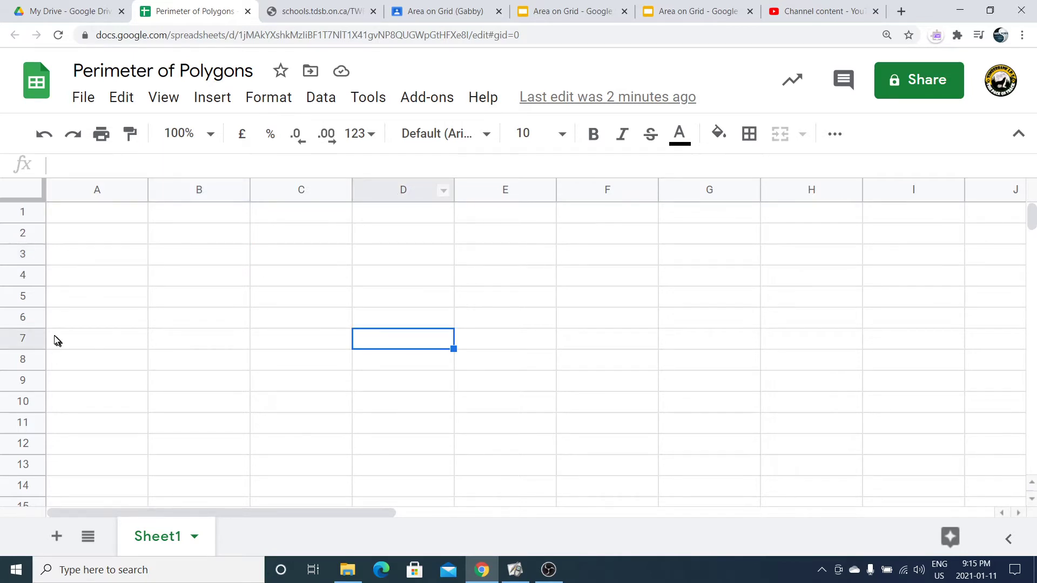
left_click(574, 257)
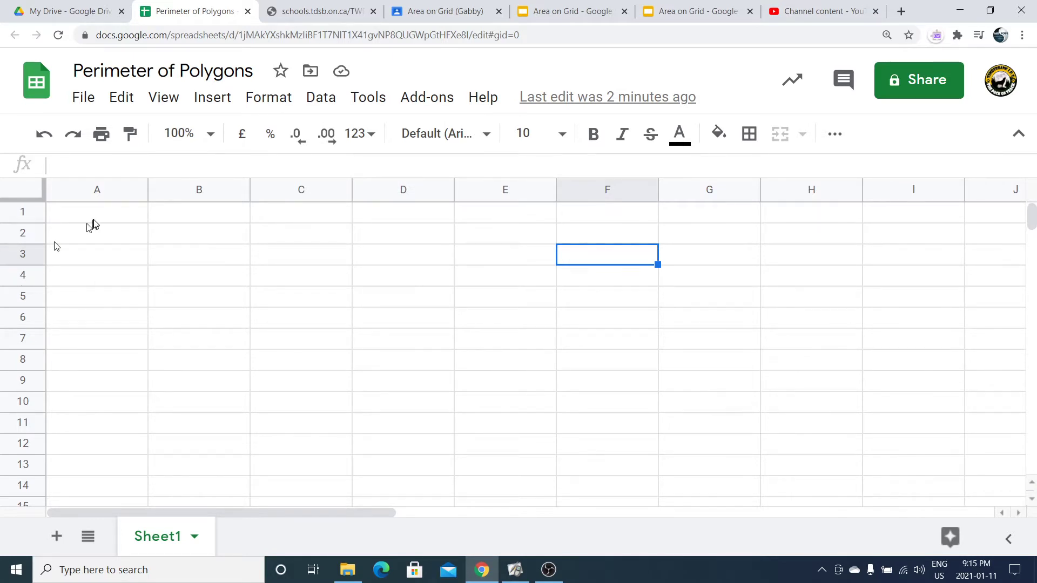
Step: Enter the column heading "Shape" in cell A1
left_click(98, 216)
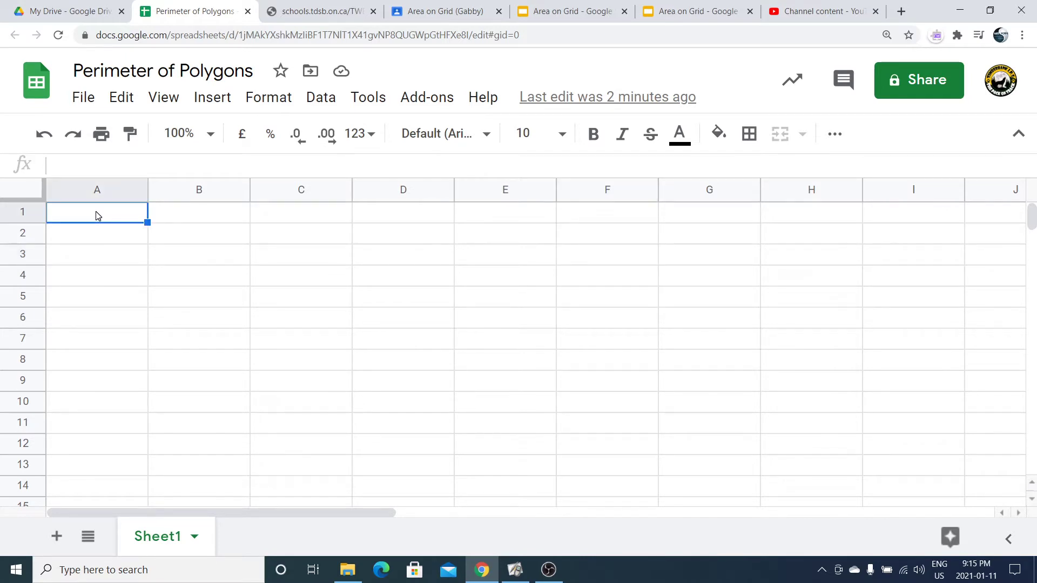
double_click(97, 211)
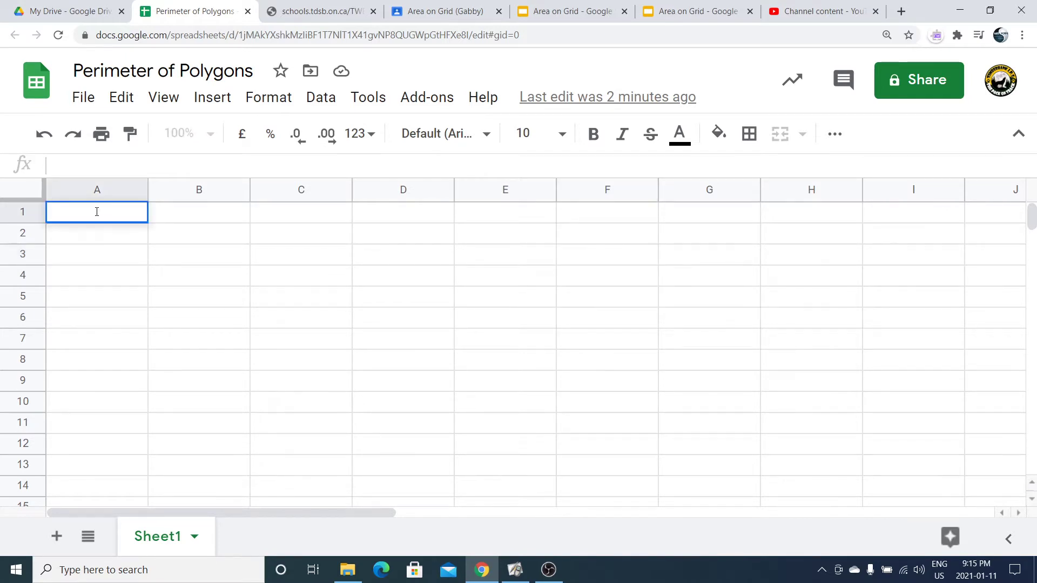
type("Shape")
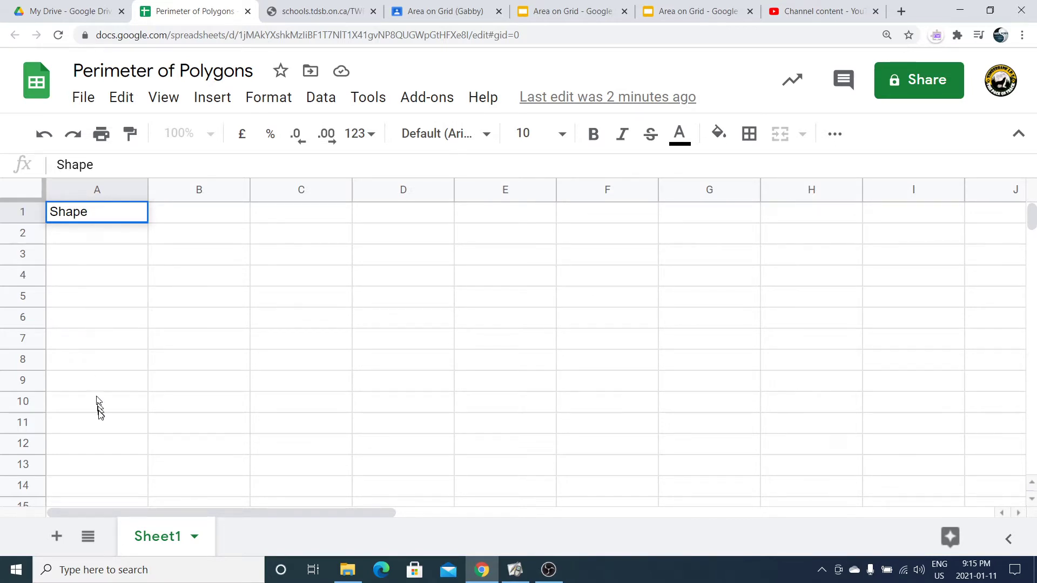
left_click(85, 240)
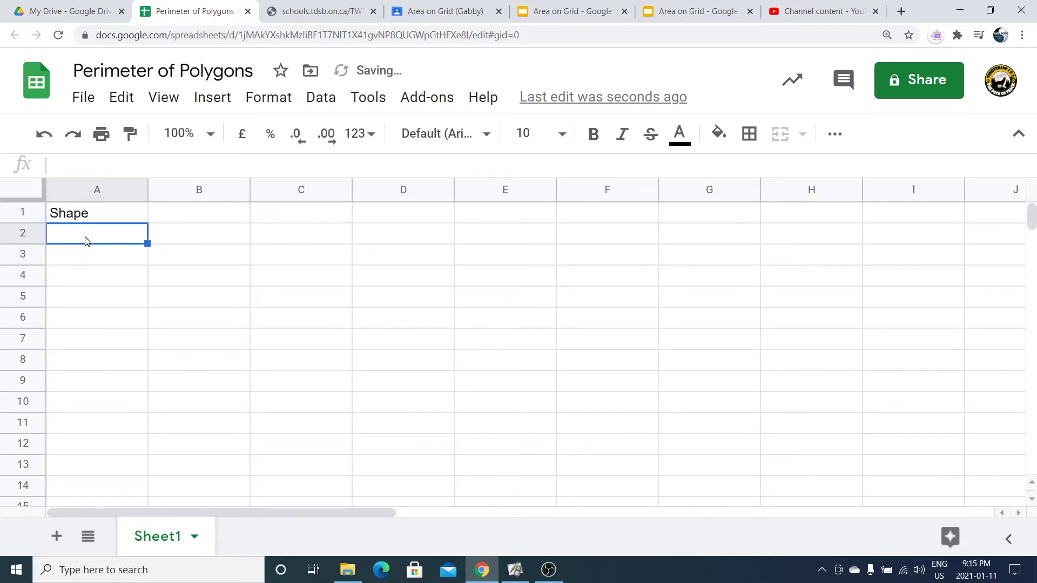
Step: Enter the row label "Shape 1" in cell A2, directly under the Shape heading
double_click(86, 238)
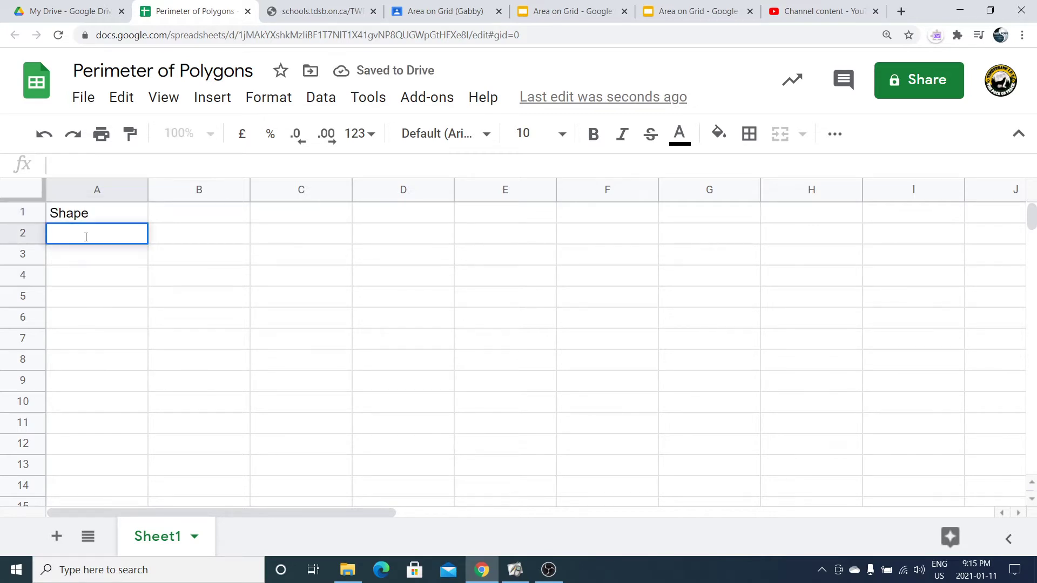
type("Sha")
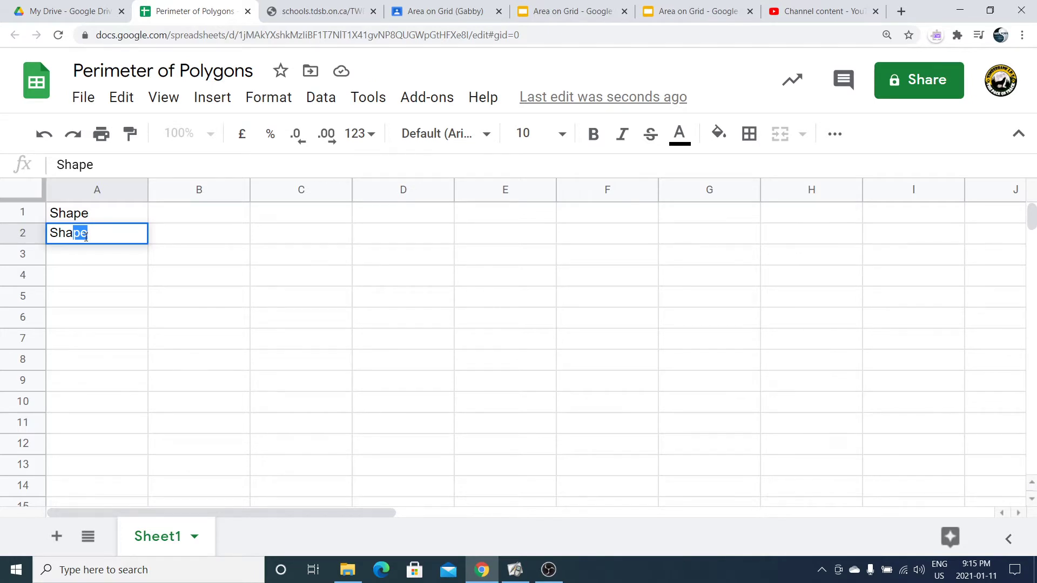
key("Tab")
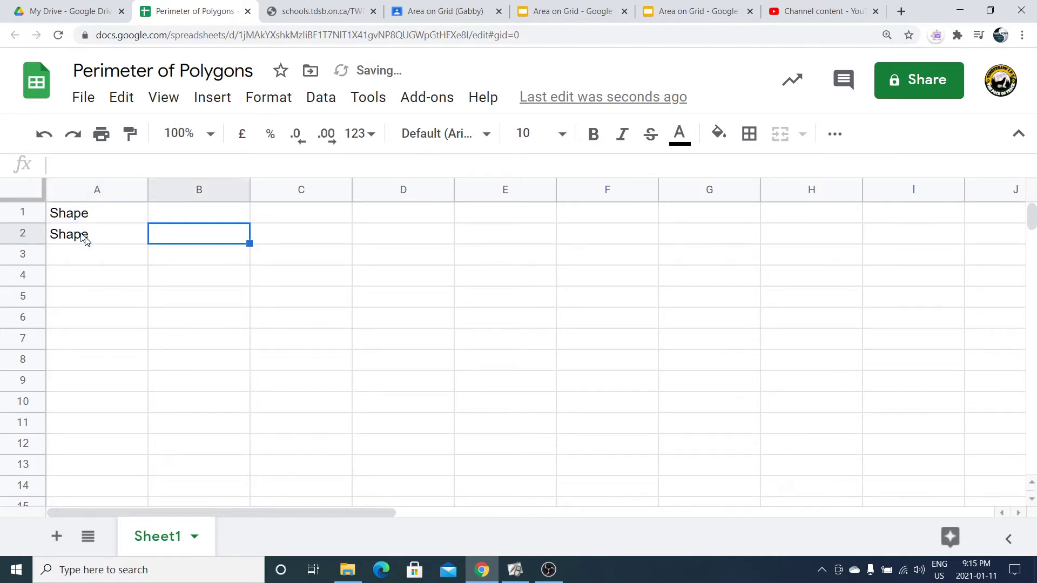
left_click(86, 238)
double_click(96, 233)
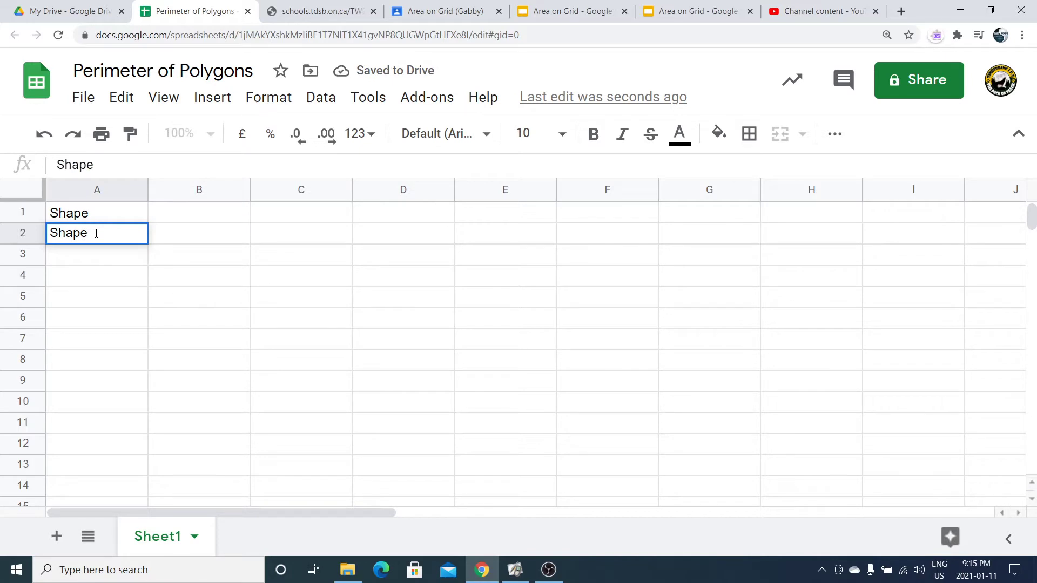
type("1")
left_click(159, 239)
Step: Fill the series from A2 down to A11 so the row labels run from Shape 1 to Shape 10
left_click(139, 244)
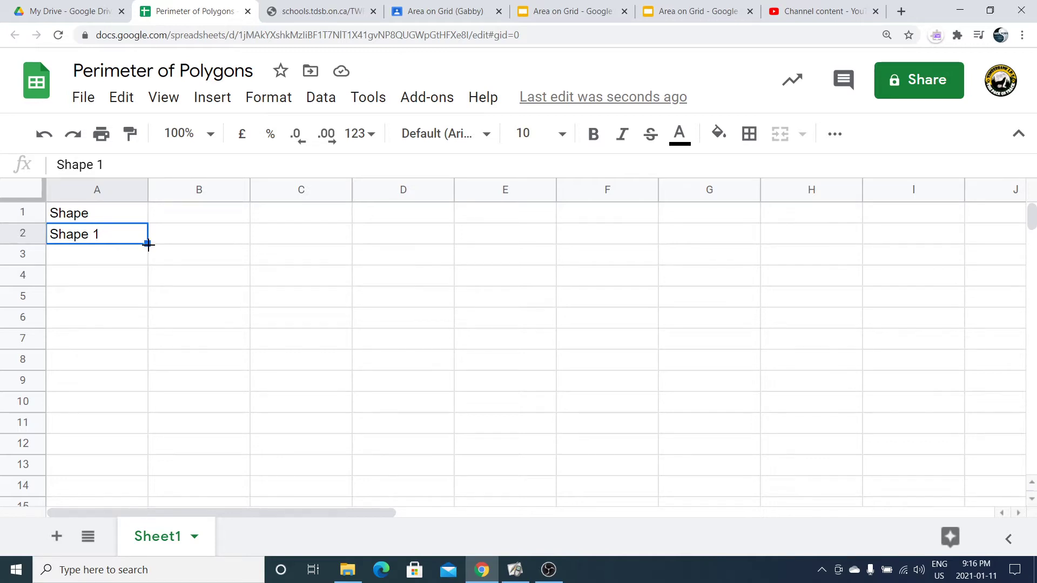
left_click_drag(148, 244, 140, 430)
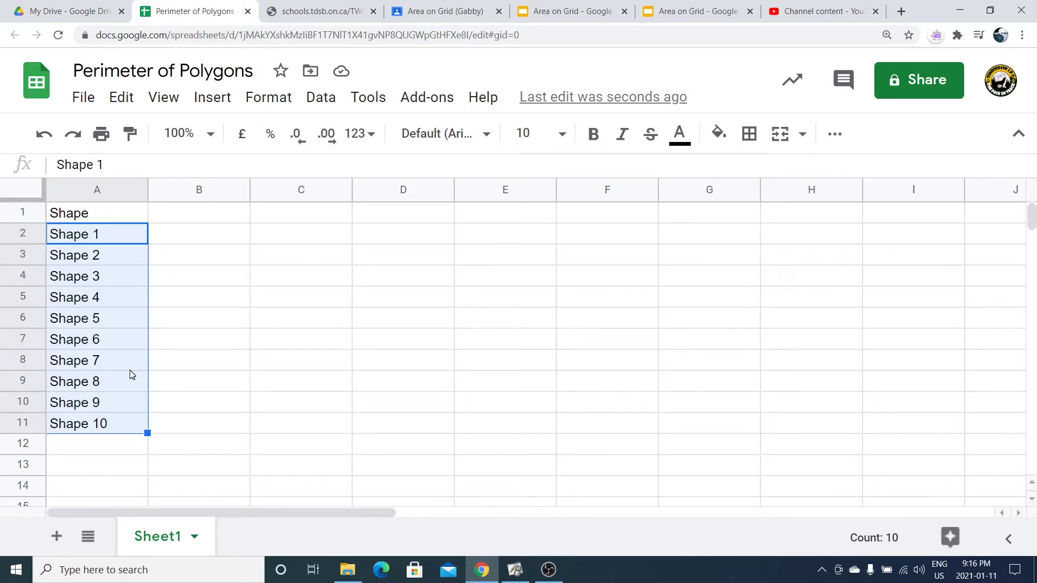
left_click(169, 237)
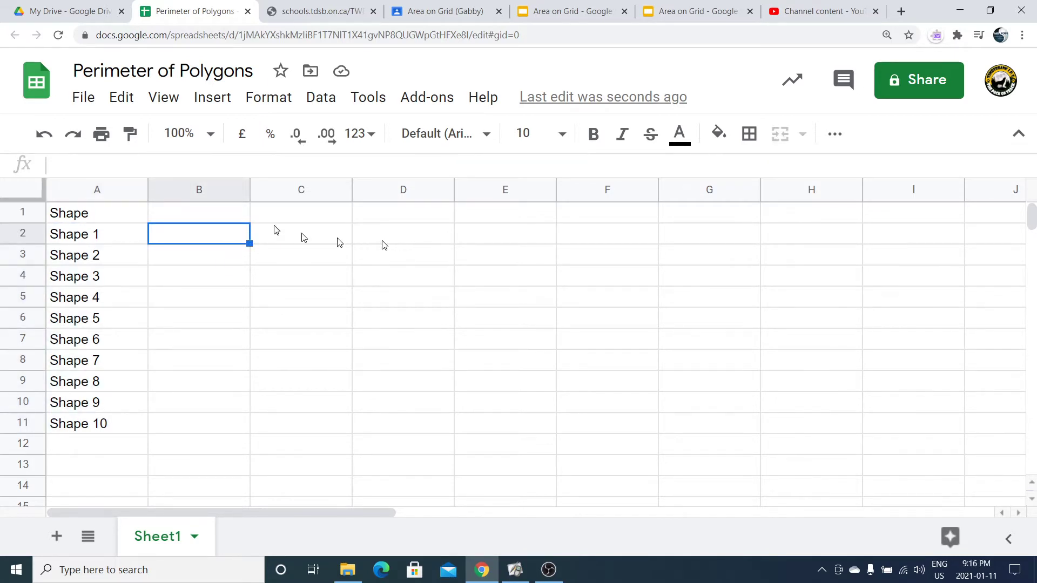
Step: Enter the heading "Side 1" in B1 and fill the series across to "Side 6" in G1
double_click(196, 209)
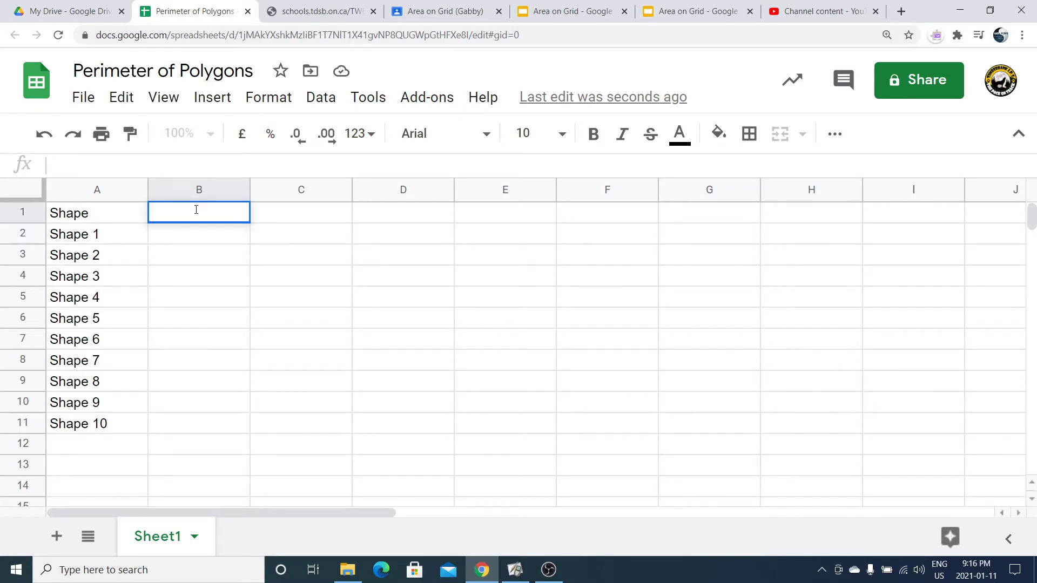
type("Side 1")
left_click(264, 220)
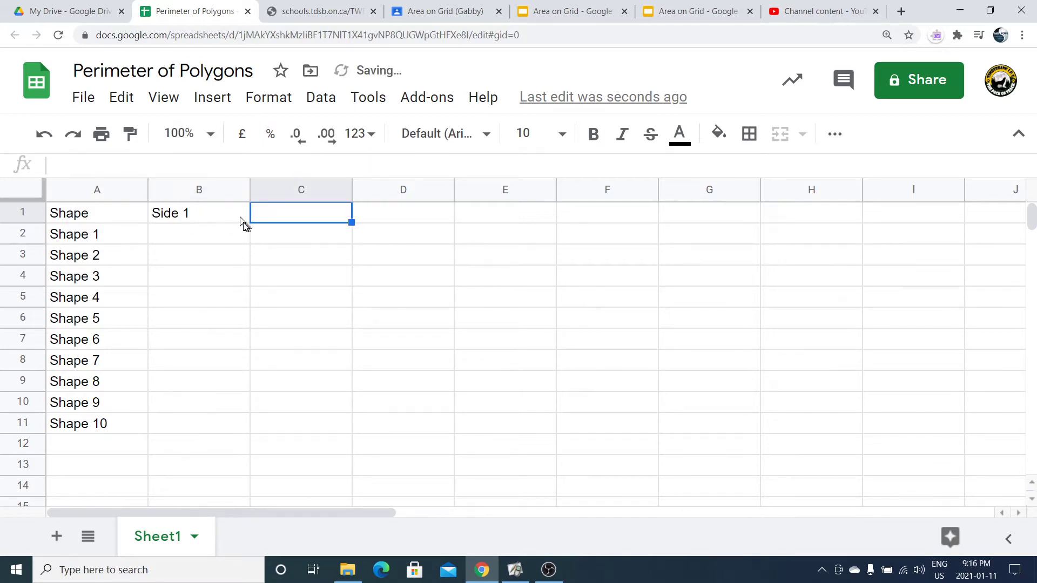
left_click(245, 218)
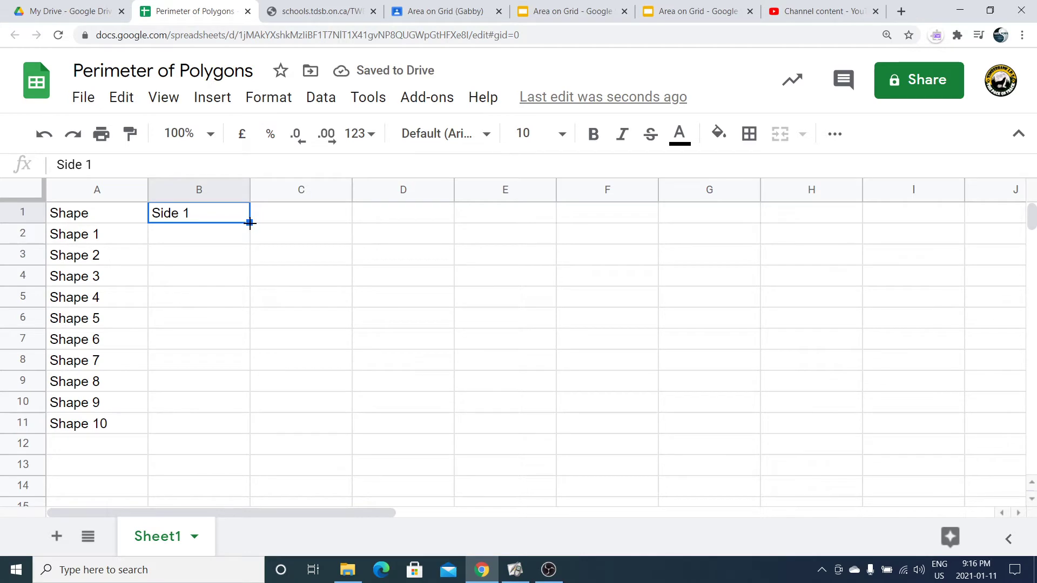
left_click_drag(249, 222, 643, 222)
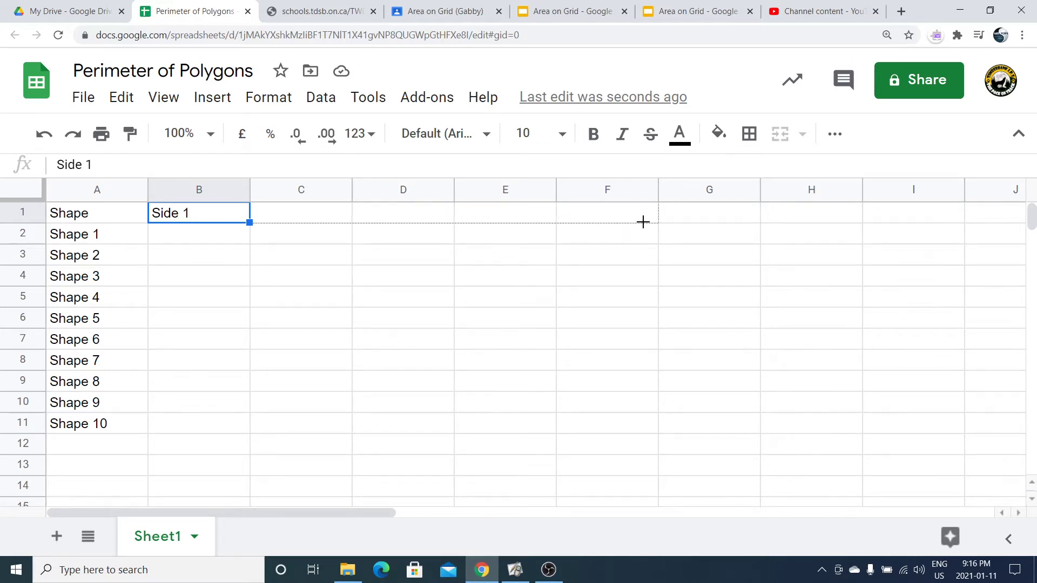
left_click_drag(643, 222, 751, 216)
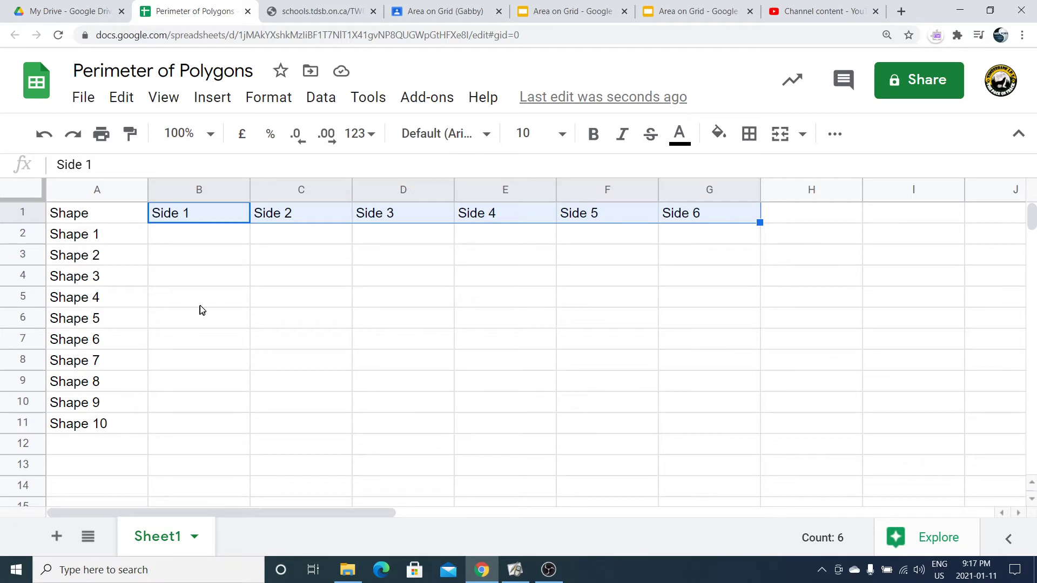
Step: Enter the side lengths of Shape 1 in B2 to D2: 1.3 for Side 1, 2.5 for Side 2 and 2.7 for Side 3
left_click(192, 239)
double_click(192, 236)
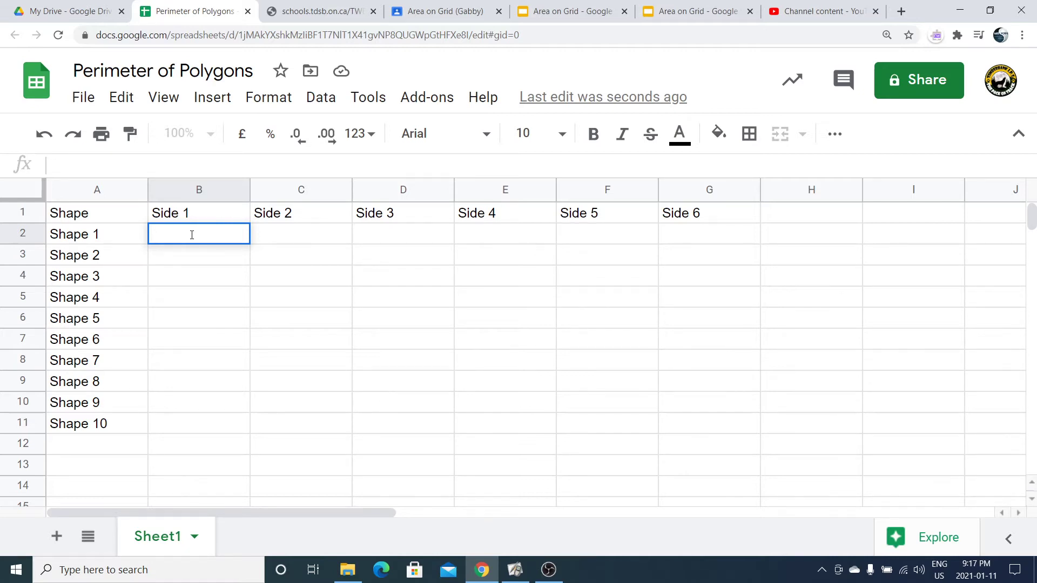
type("1.3")
key("Tab")
type("2.5")
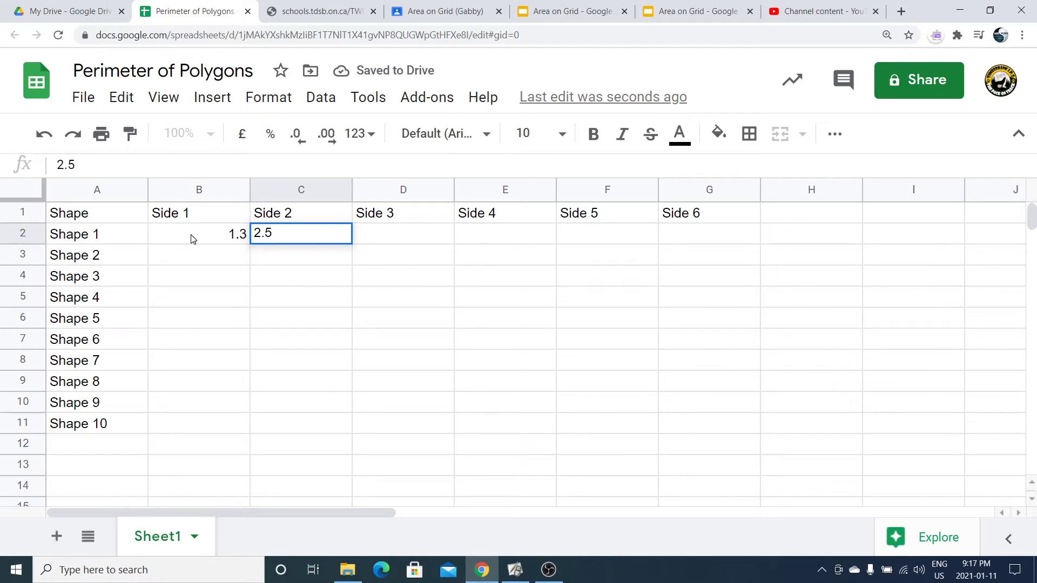
key("Tab")
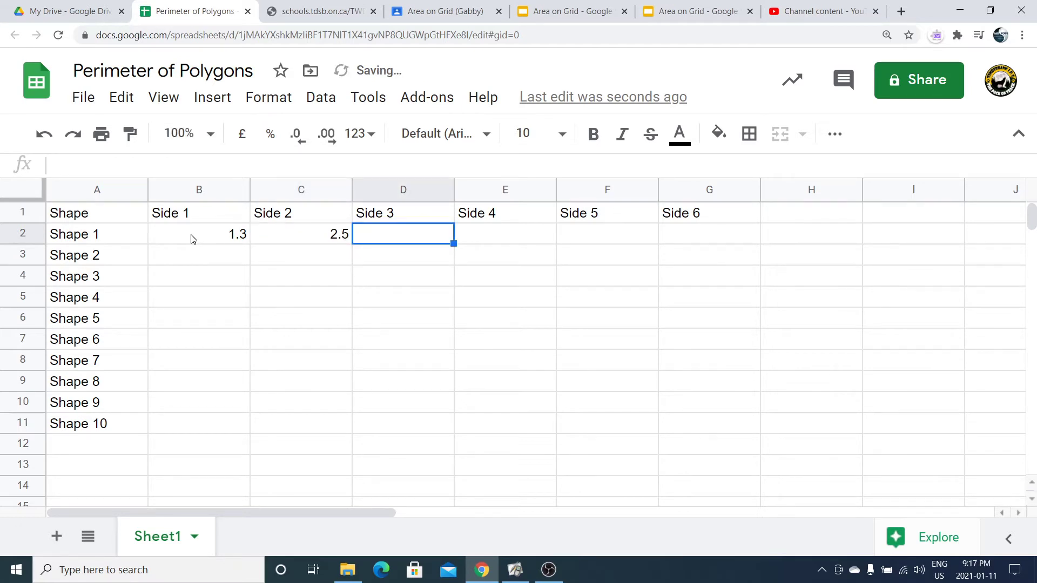
type("2")
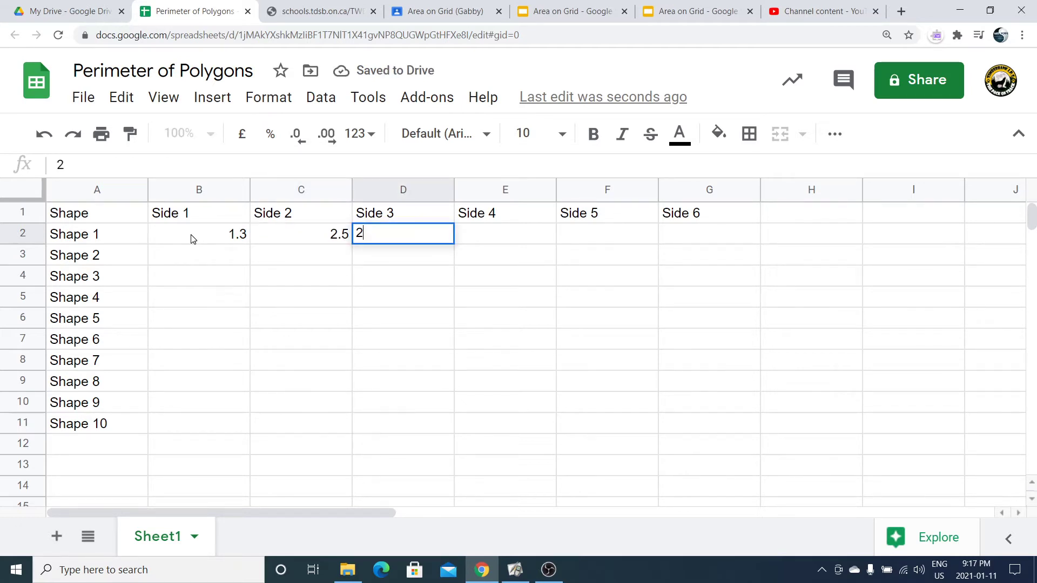
type(".7")
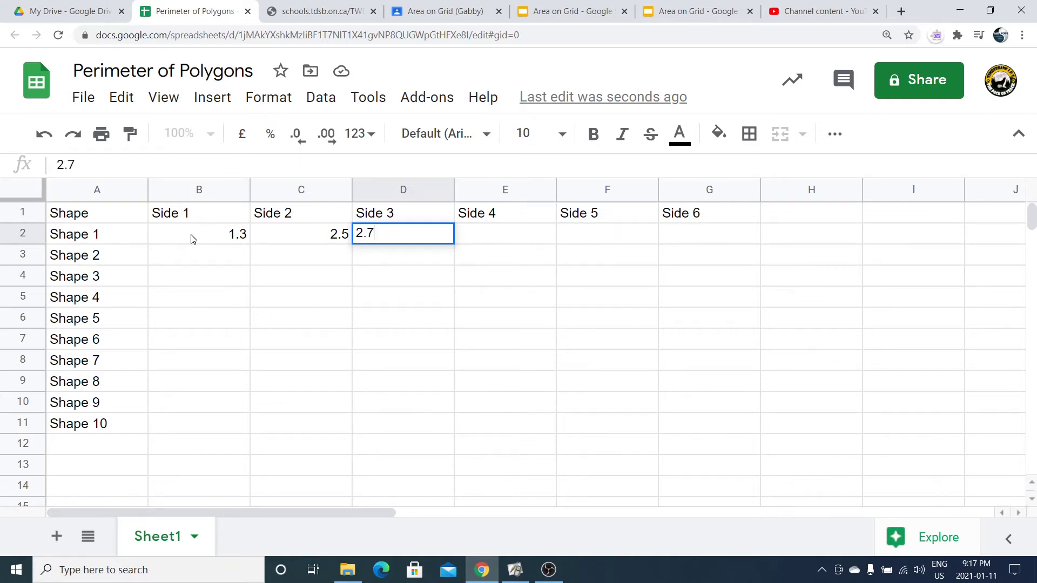
key("Tab")
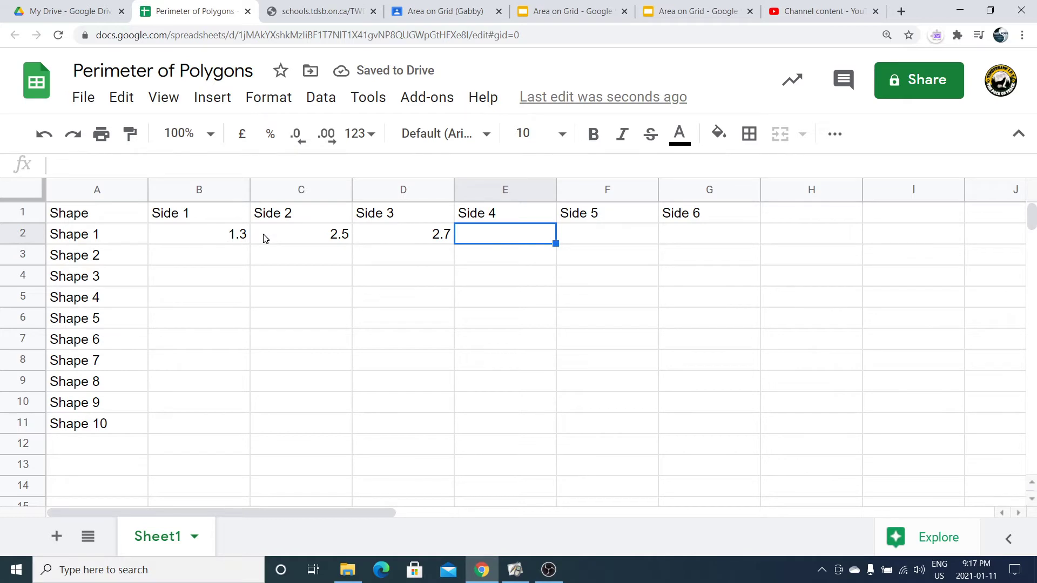
Step: Enter the heading "Perimeter" in cell H1, after the Side 6 column
left_click(790, 212)
double_click(792, 211)
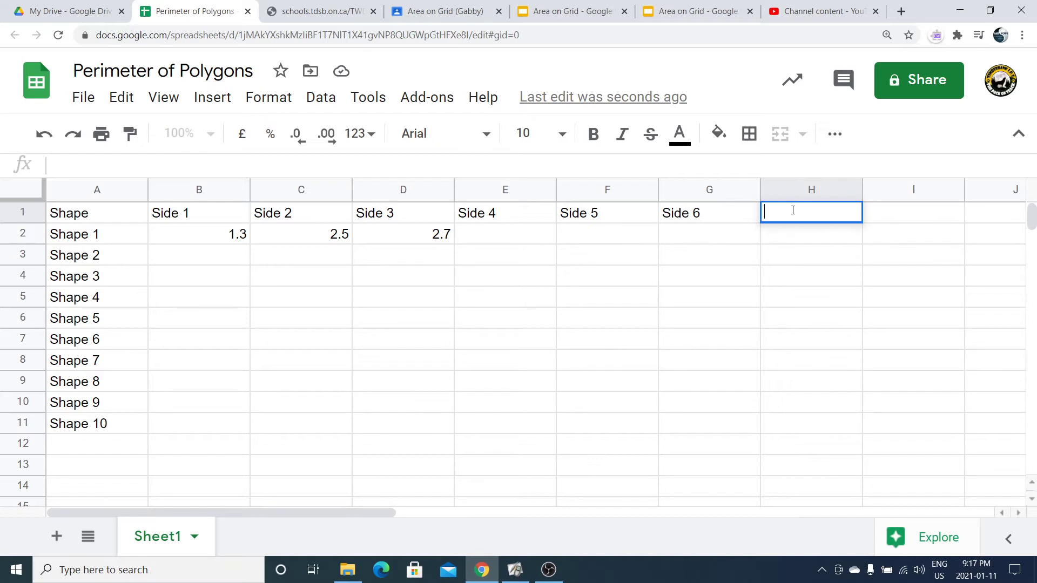
type("Perimeter")
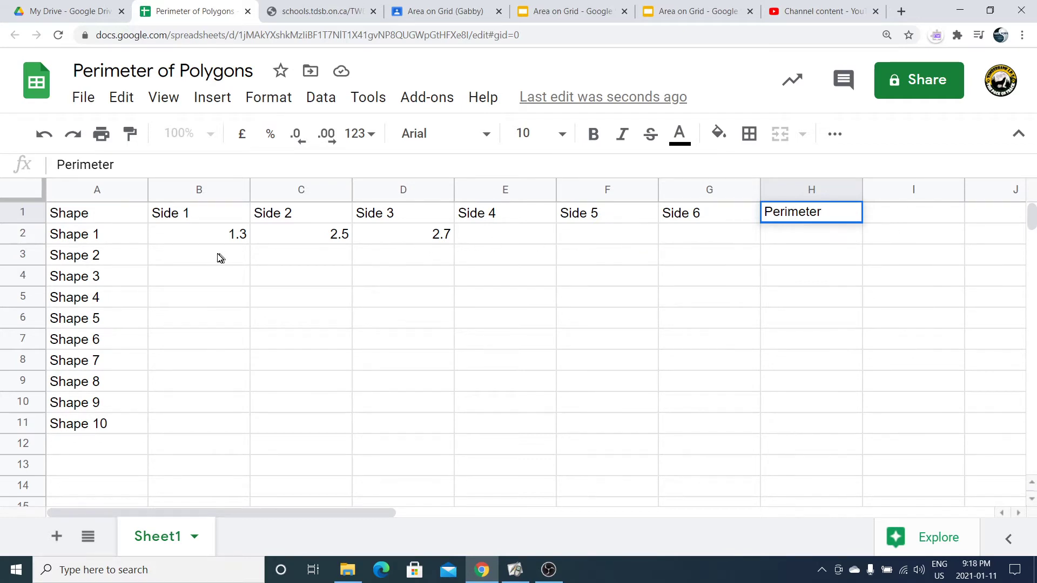
left_click(789, 237)
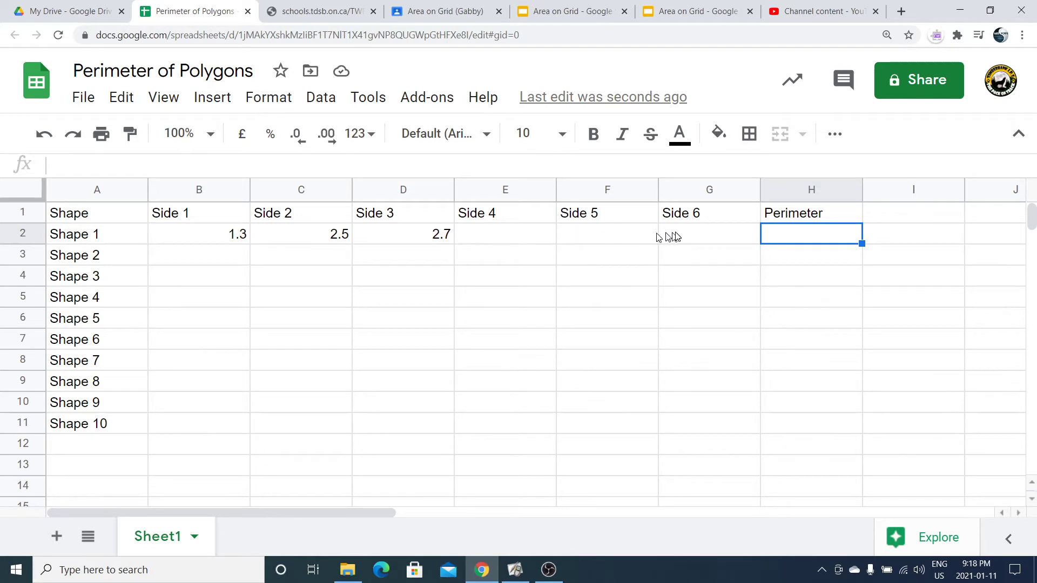
Step: Enter a SUM formula in H2 that adds Shape 1's side lengths across B2:G2
double_click(790, 233)
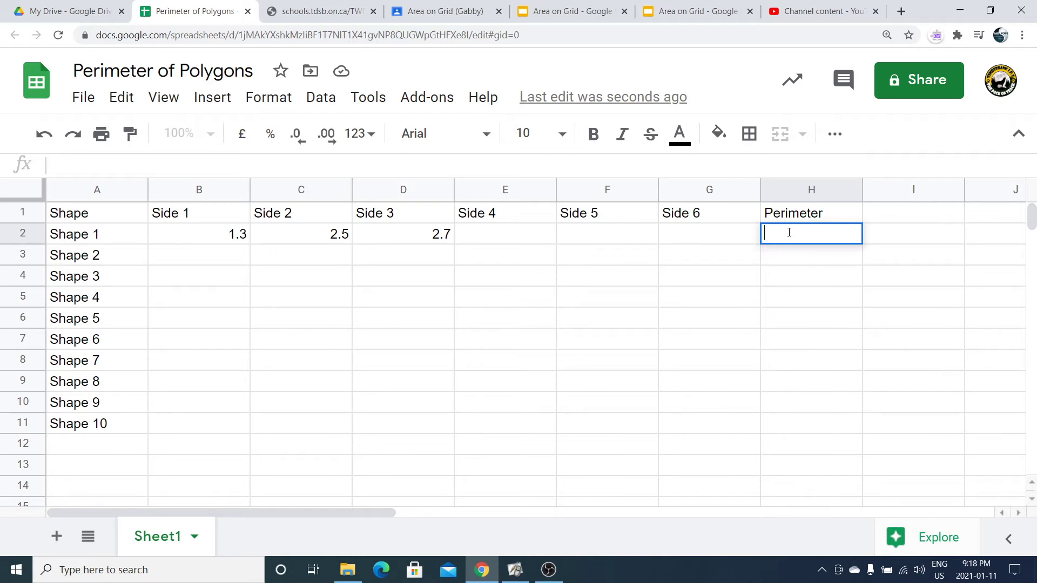
type("=")
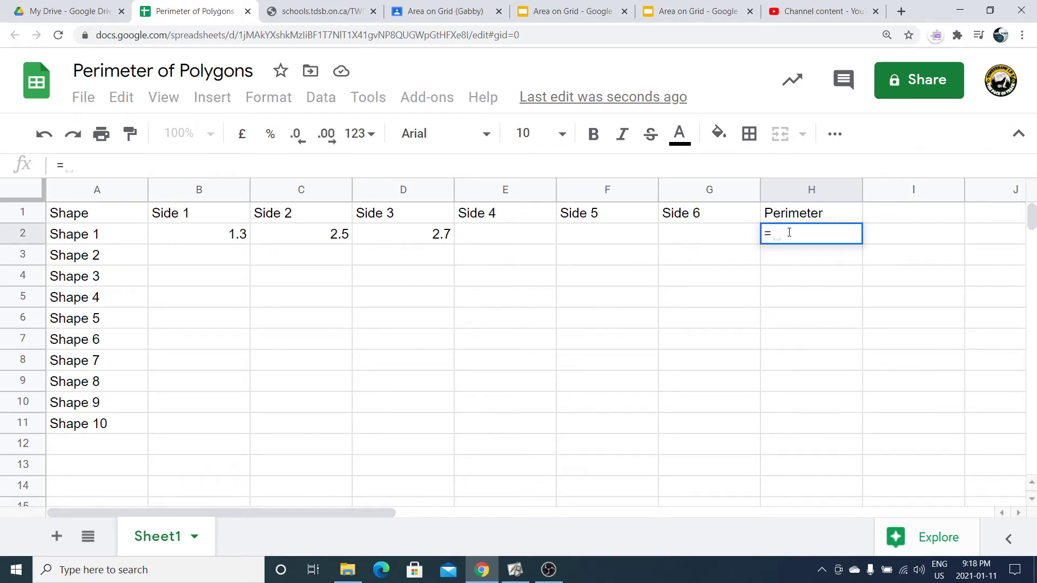
left_click(835, 140)
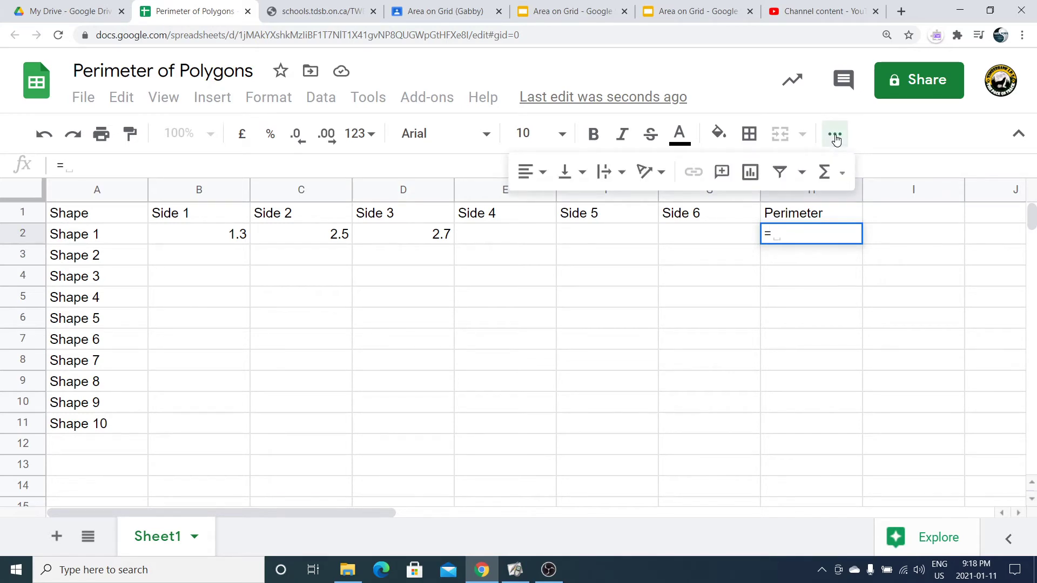
left_click(826, 176)
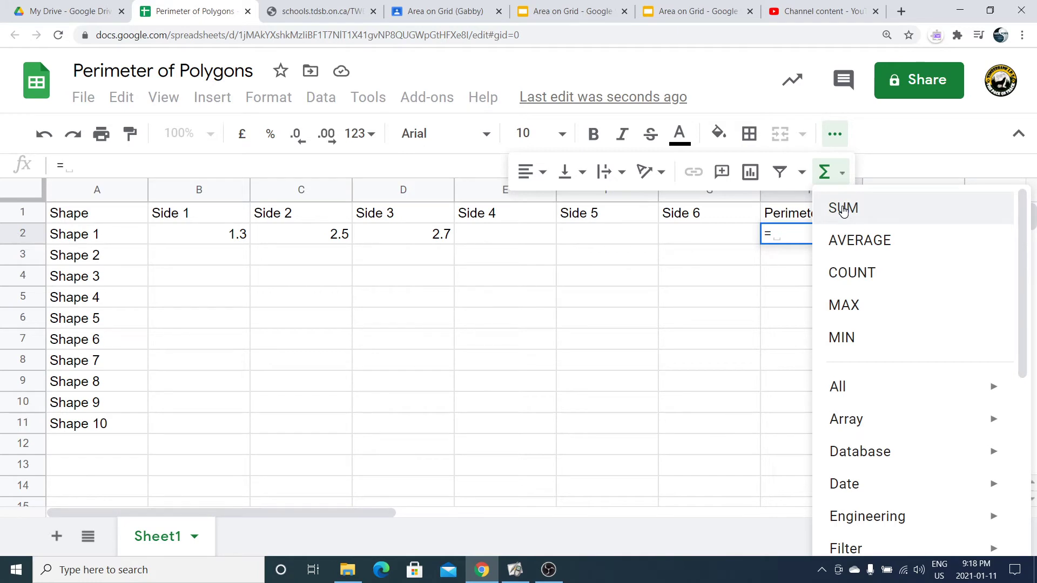
left_click(844, 210)
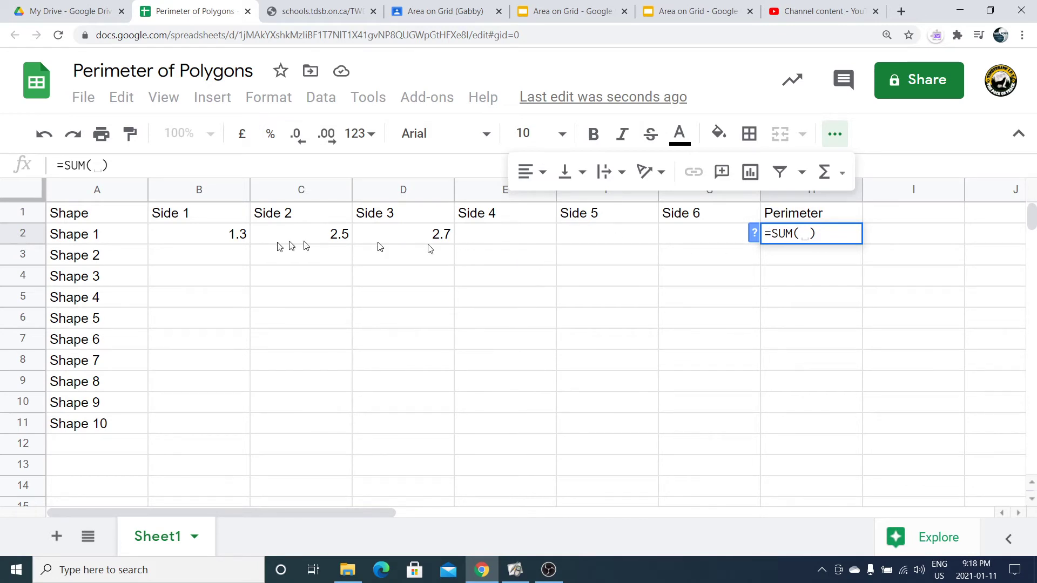
left_click(233, 237)
left_click_drag(234, 238, 695, 235)
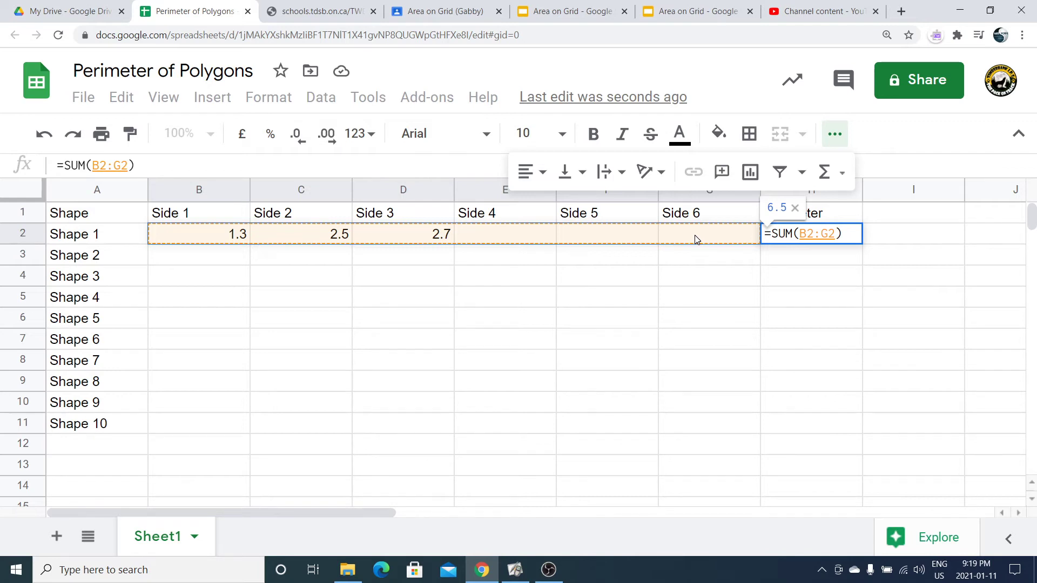
key("Return")
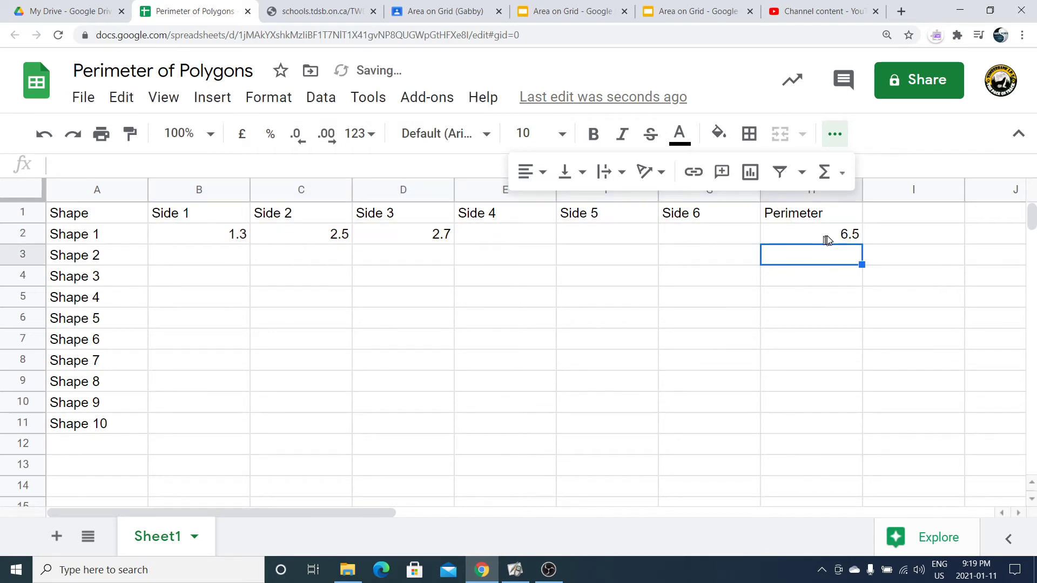
left_click(510, 236)
left_click(598, 240)
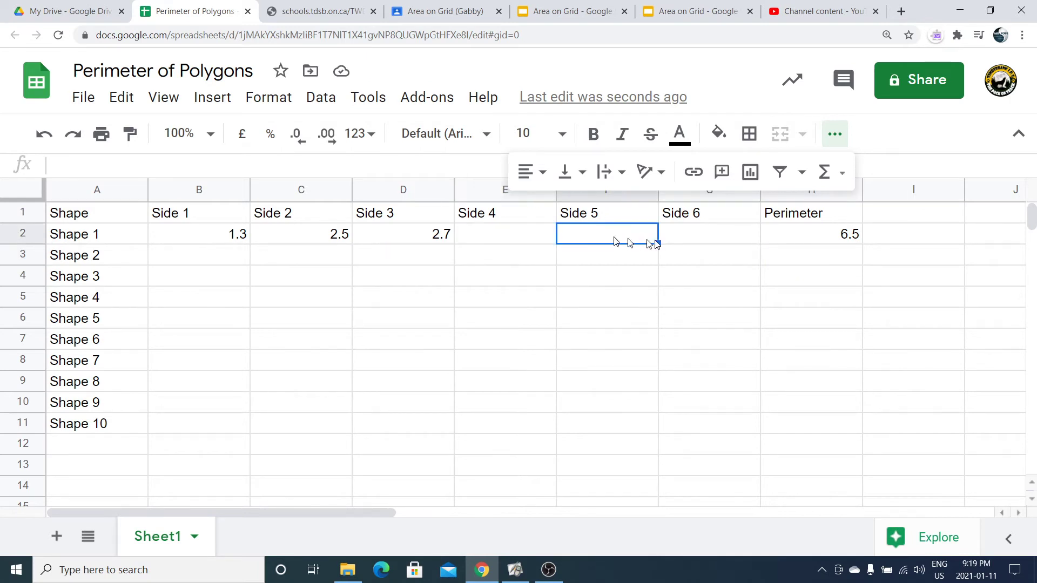
left_click(688, 246)
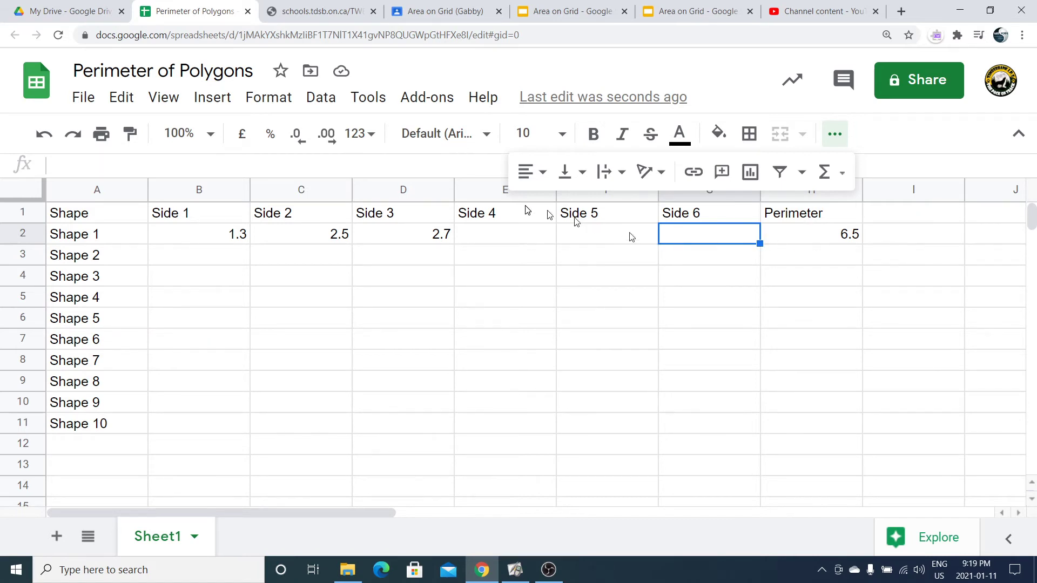
Step: Fill the perimeter formula from H2 down to H11 so every shape row has it
left_click(832, 236)
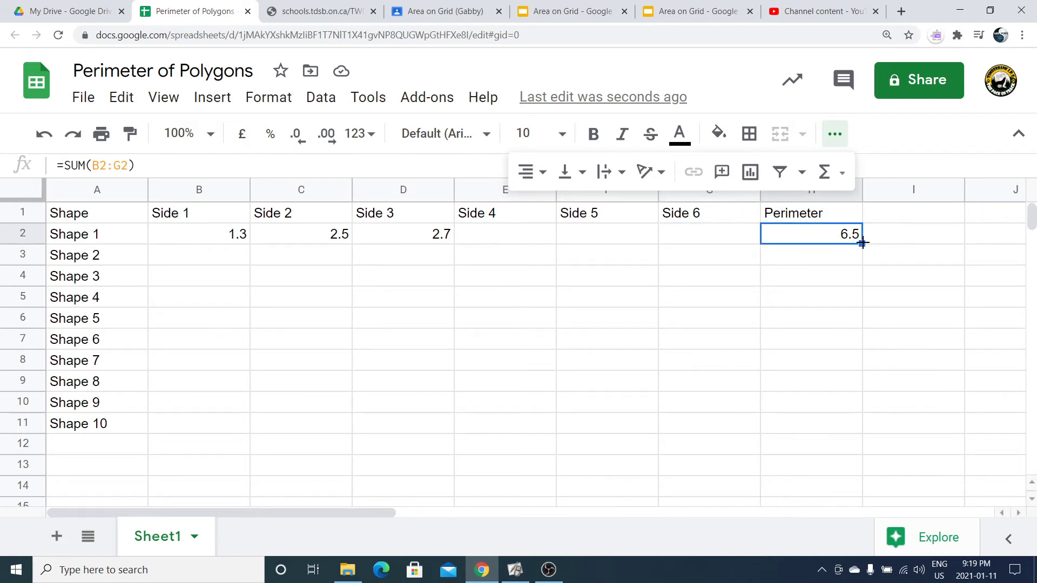
left_click_drag(862, 243, 862, 421)
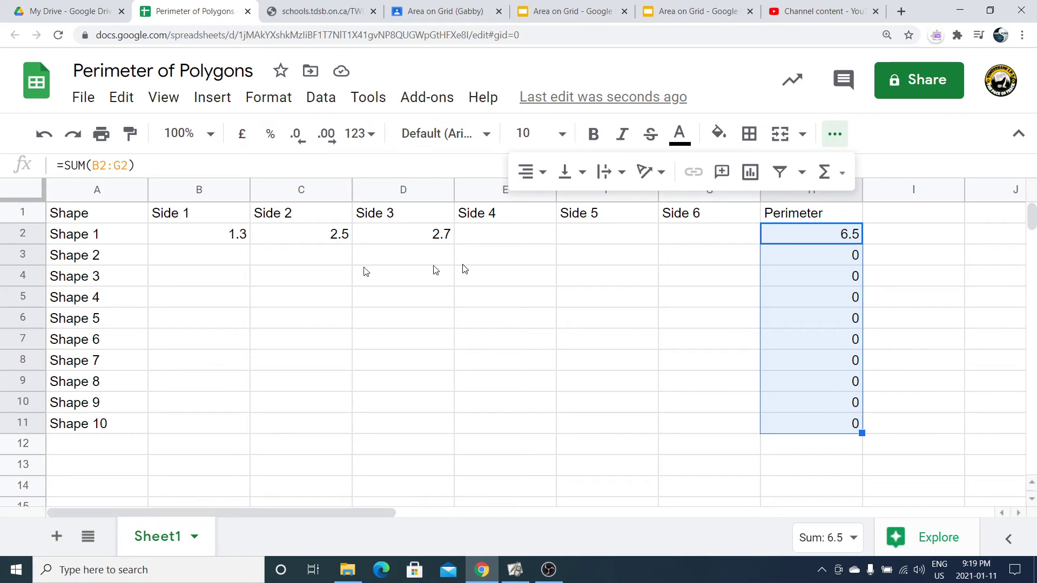
Step: Enter the side lengths of Shape 2 in B3 to E3: 3.4, 3.4, 5.1 and 5.1
left_click(216, 264)
double_click(216, 260)
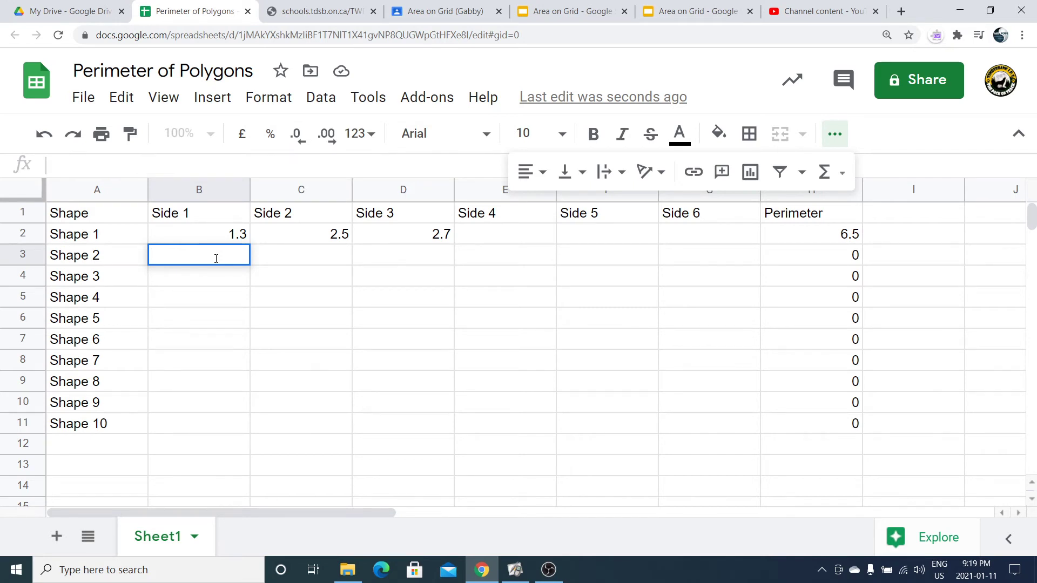
type("3.4")
key("Tab")
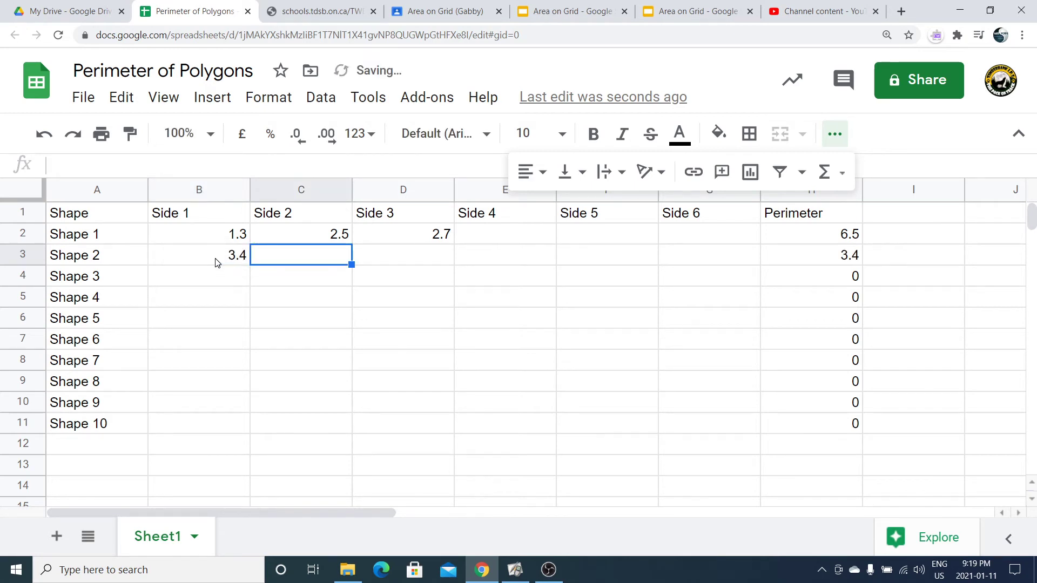
type("3.4")
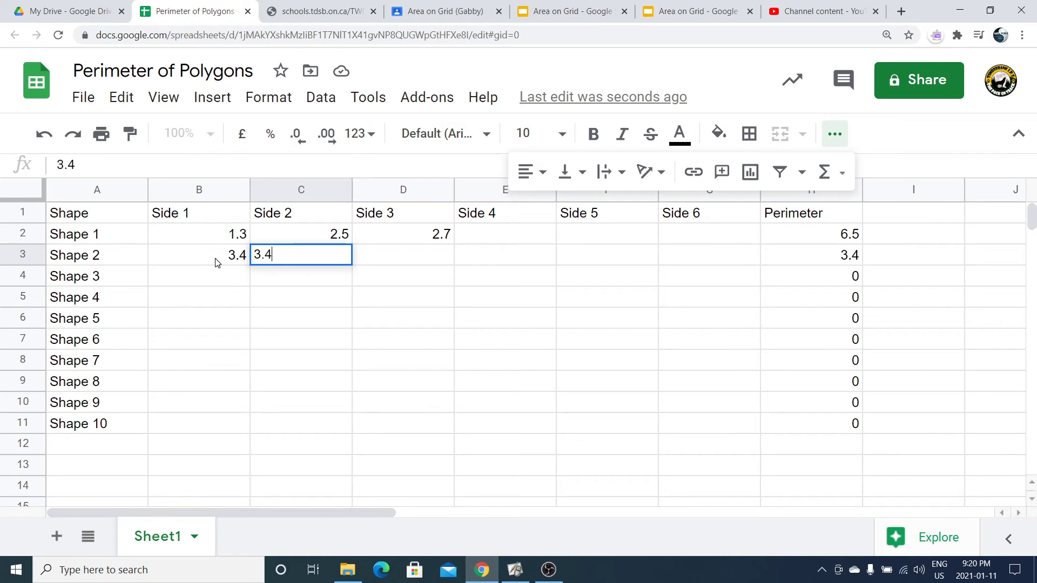
key("Tab")
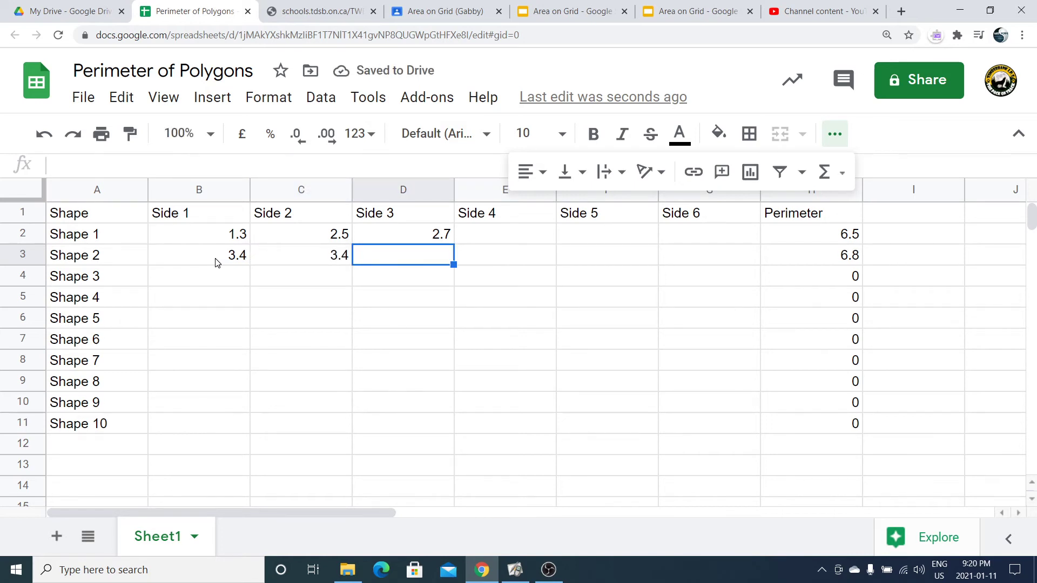
type("5.")
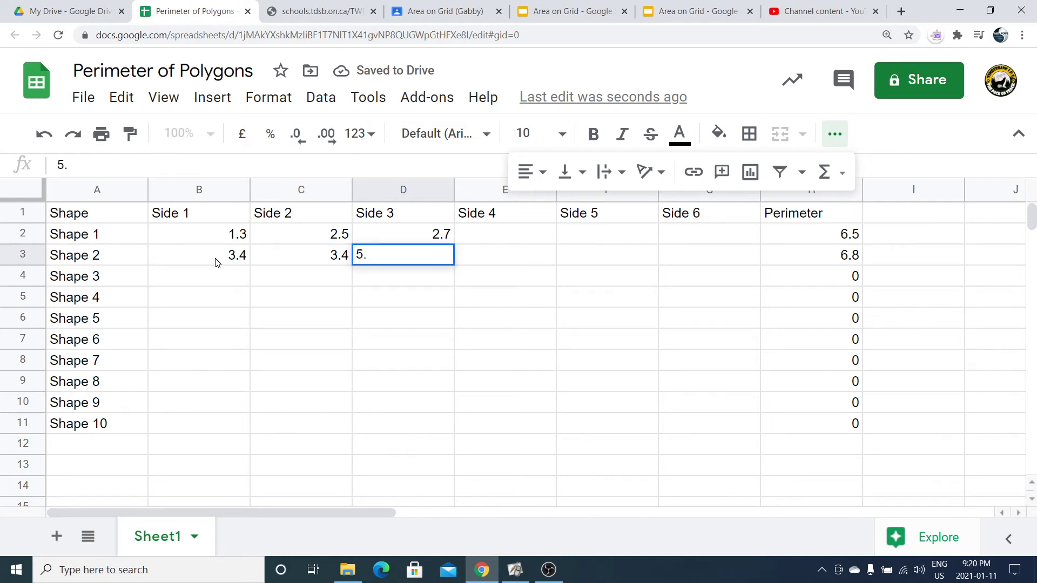
type("1")
key("Tab")
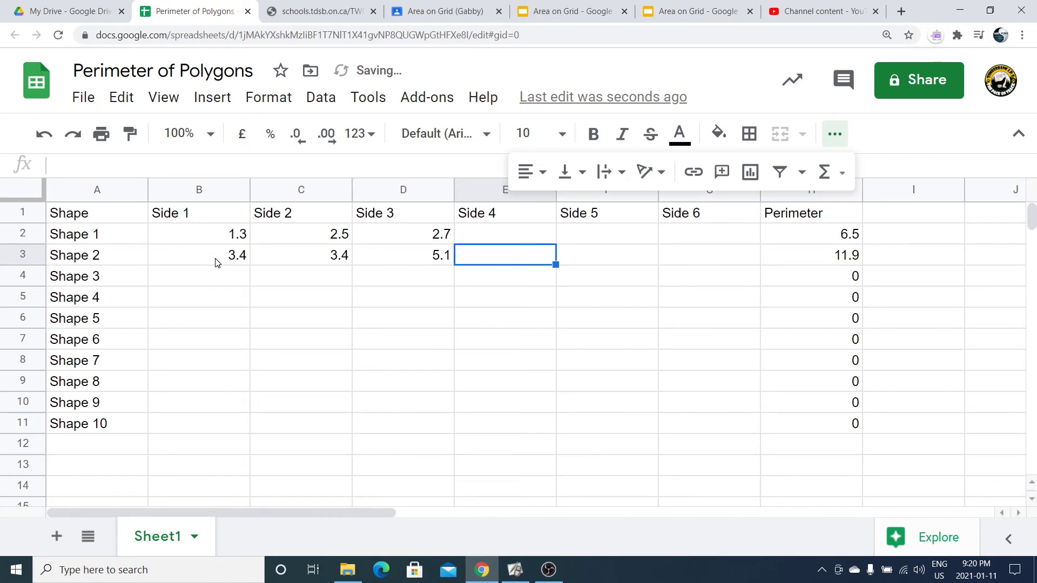
type("5.1")
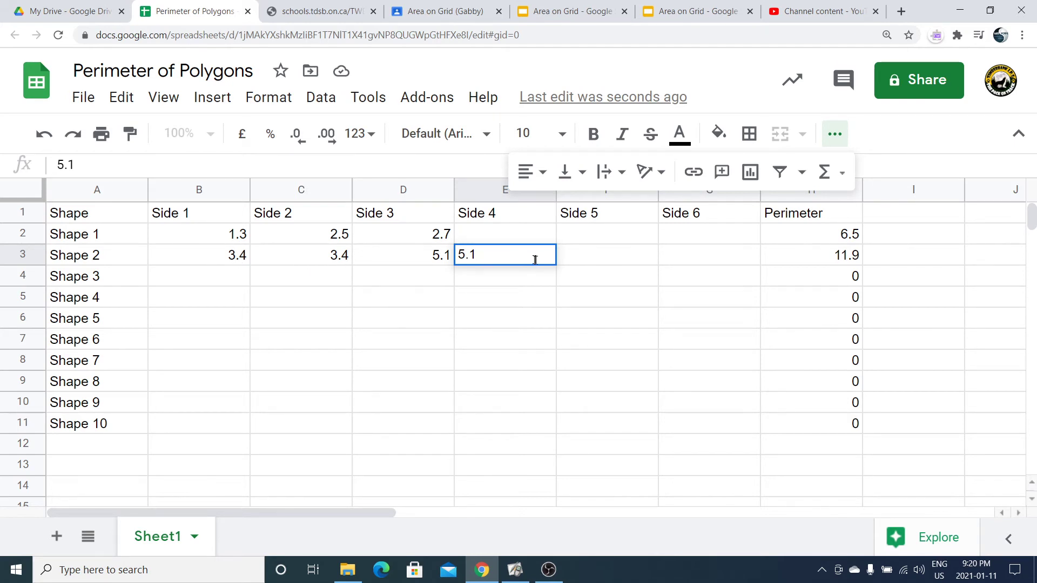
left_click(587, 259)
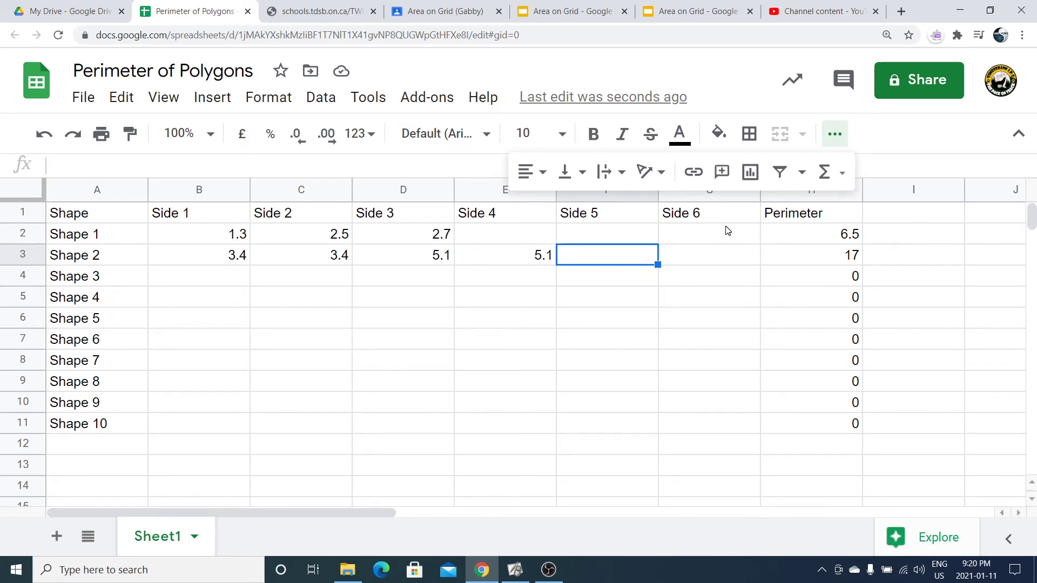
left_click(728, 430)
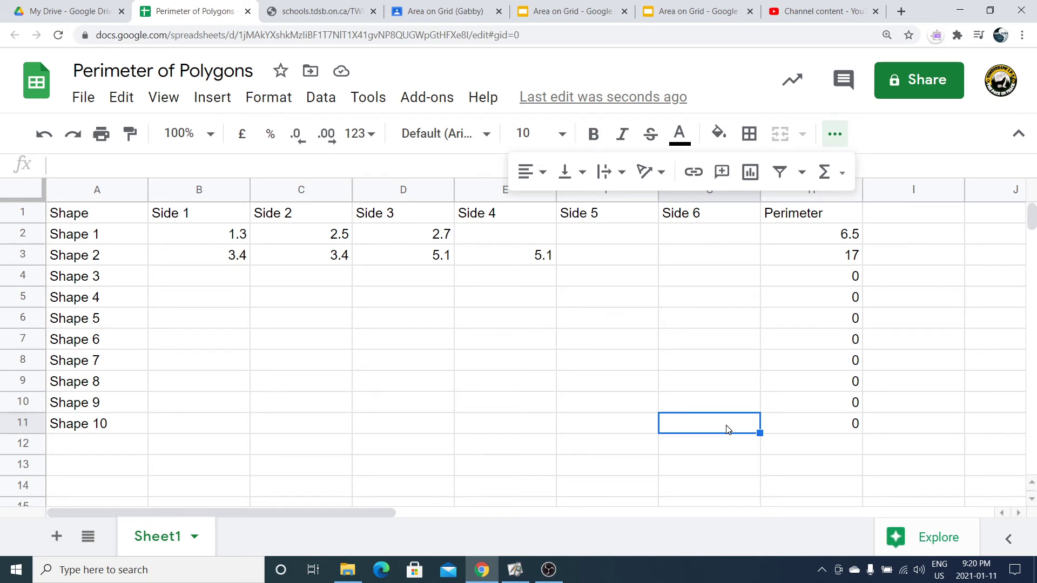
Step: Centre the contents of all cells in the sheet horizontally
left_click(27, 190)
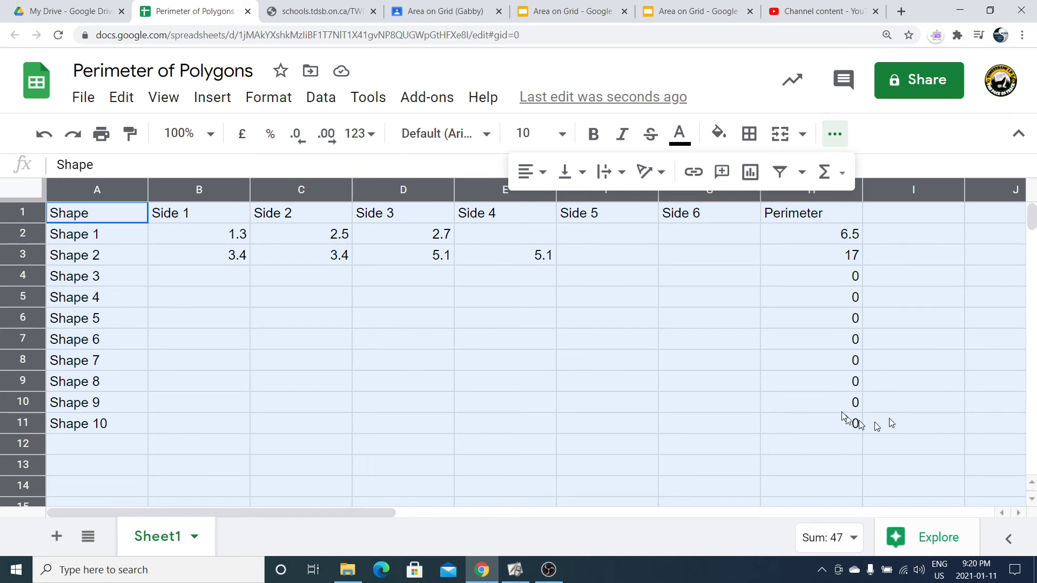
left_click(543, 173)
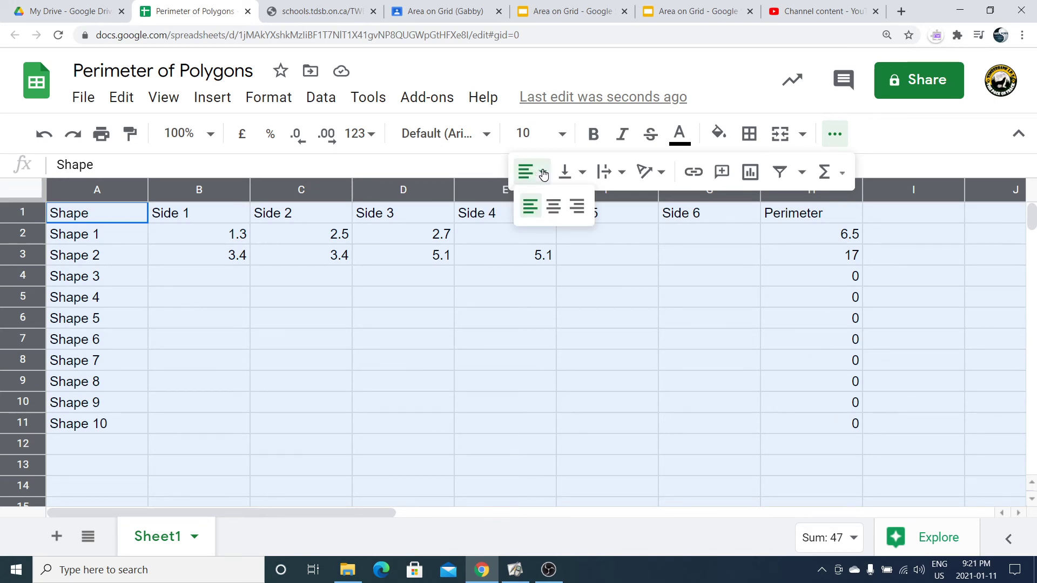
left_click(556, 209)
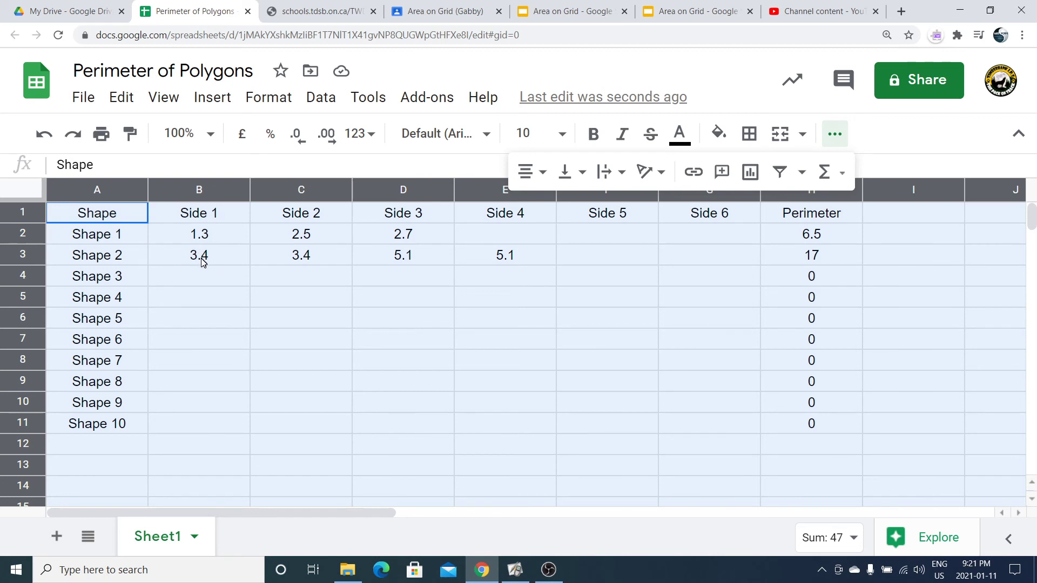
left_click(124, 455)
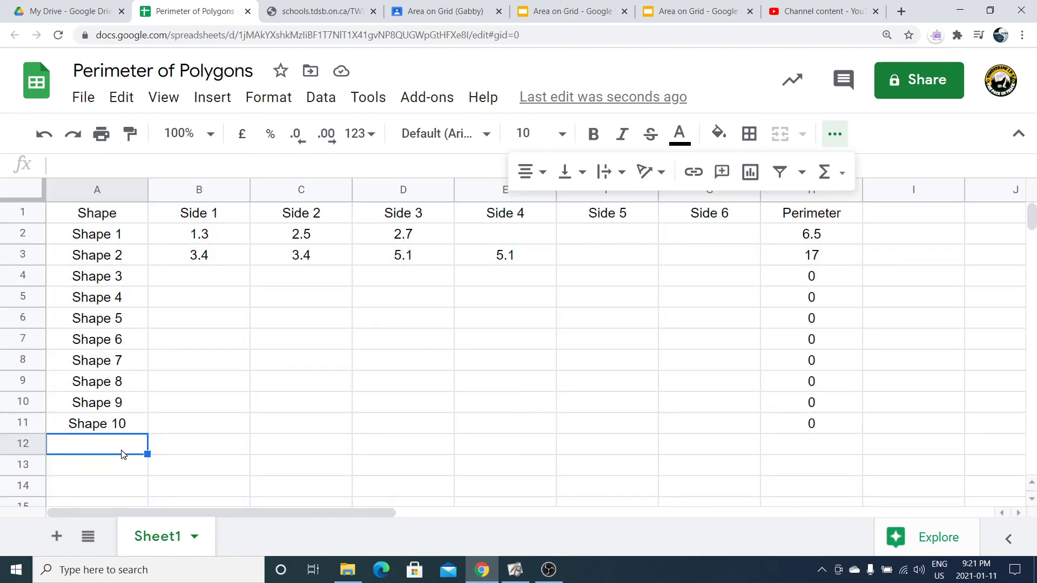
Step: Fill the "Shape" heading cell A1 with orange
left_click(124, 218)
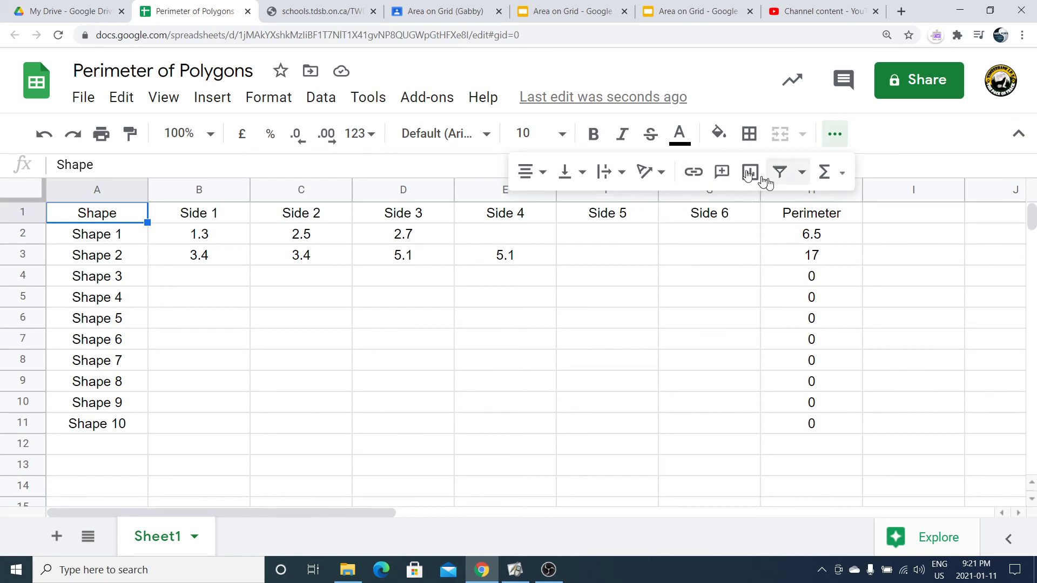
left_click(720, 135)
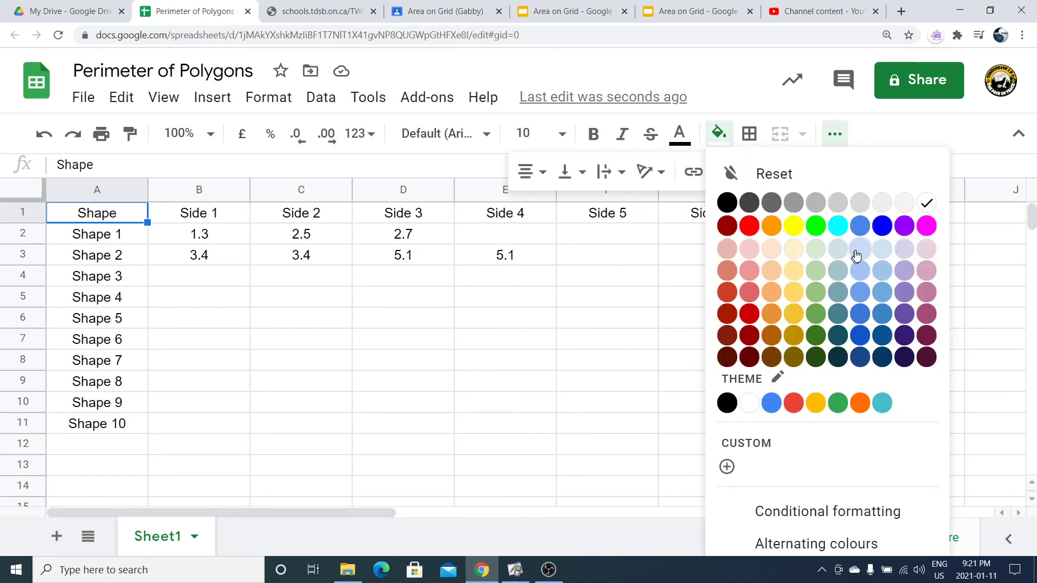
left_click(775, 230)
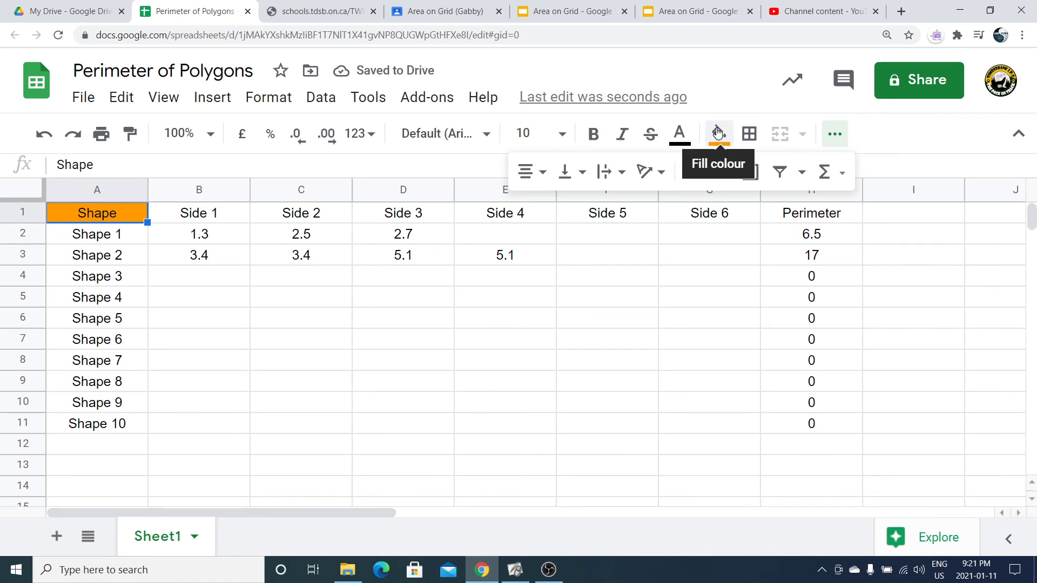
left_click(685, 135)
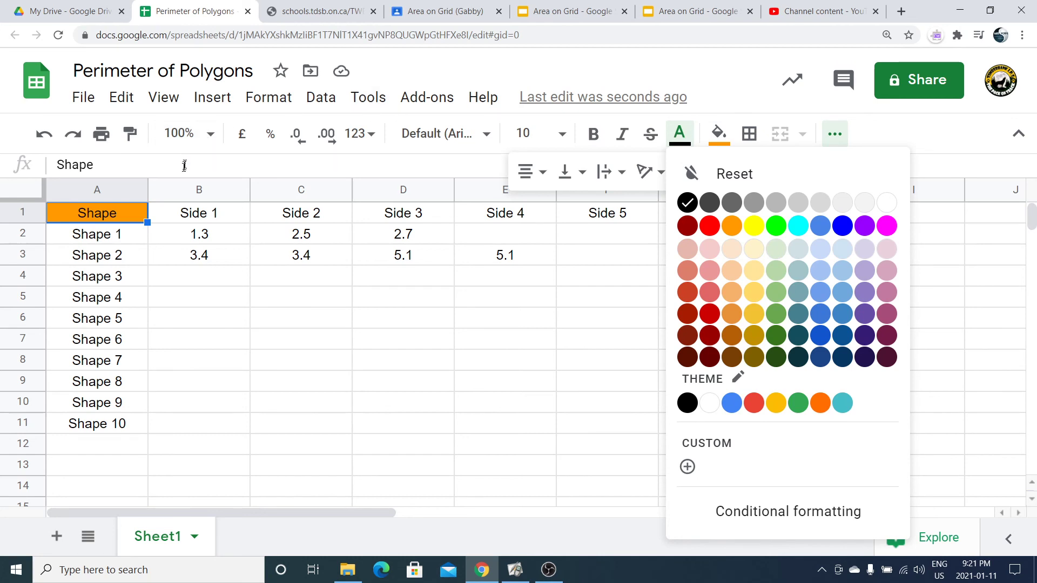
left_click(192, 213)
double_click(183, 212)
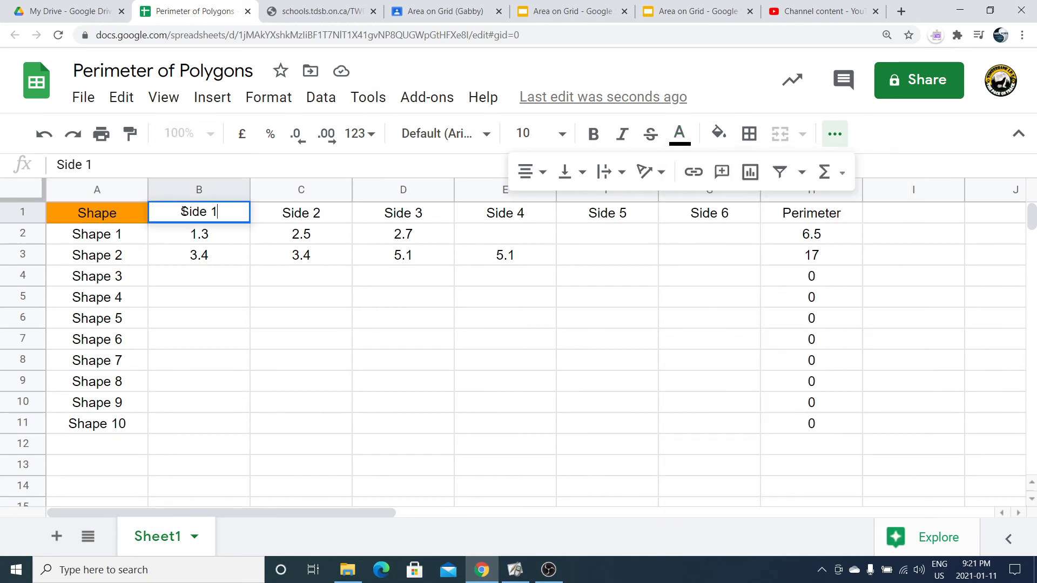
left_click_drag(182, 212, 216, 212)
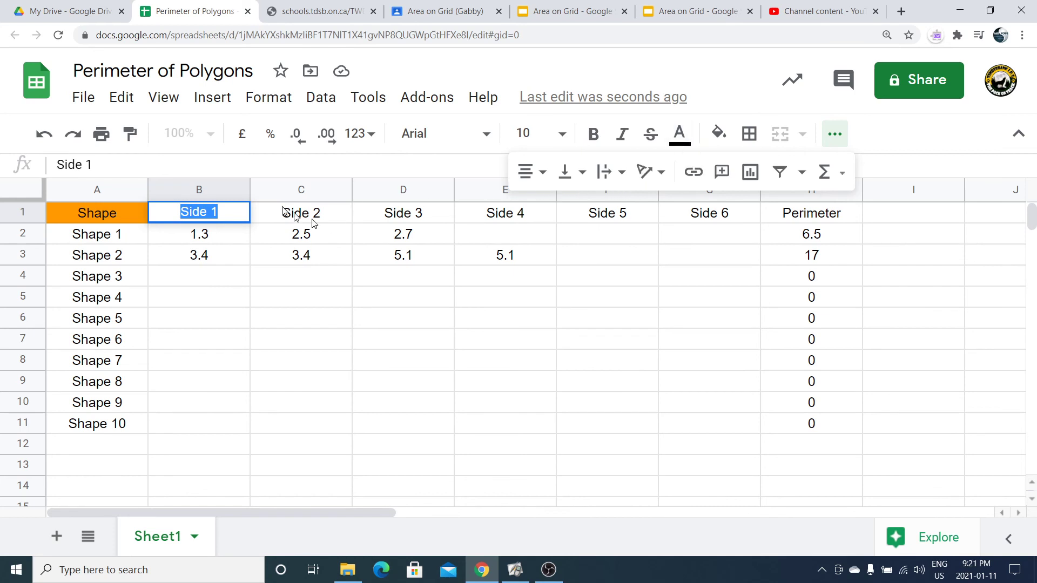
left_click(268, 195)
Step: Change the text colour of the headings "Side 1" to "Side 6" in B1:G1 to blue
left_click(193, 212)
left_click_drag(198, 215, 686, 211)
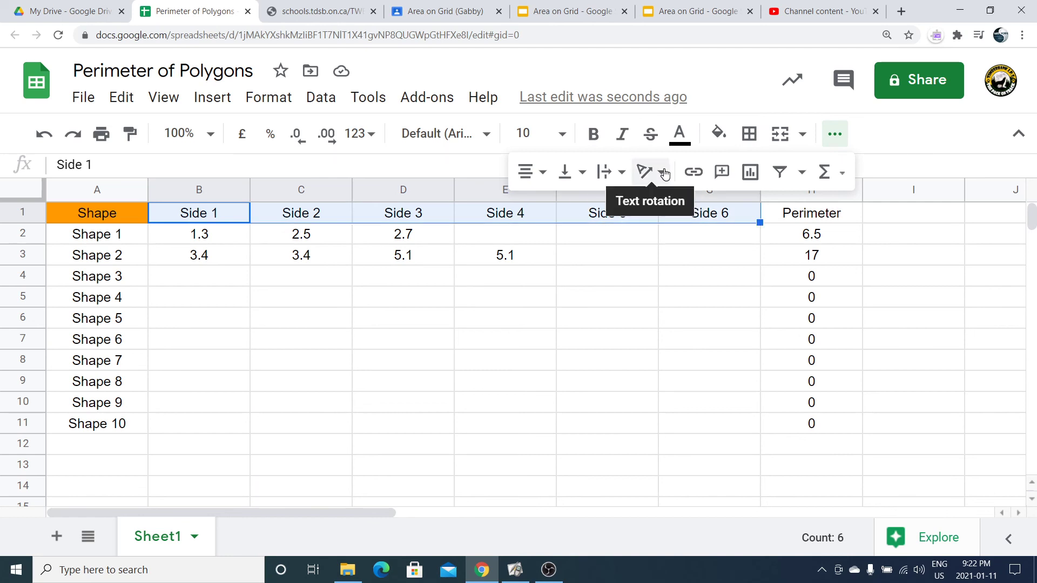
left_click(689, 145)
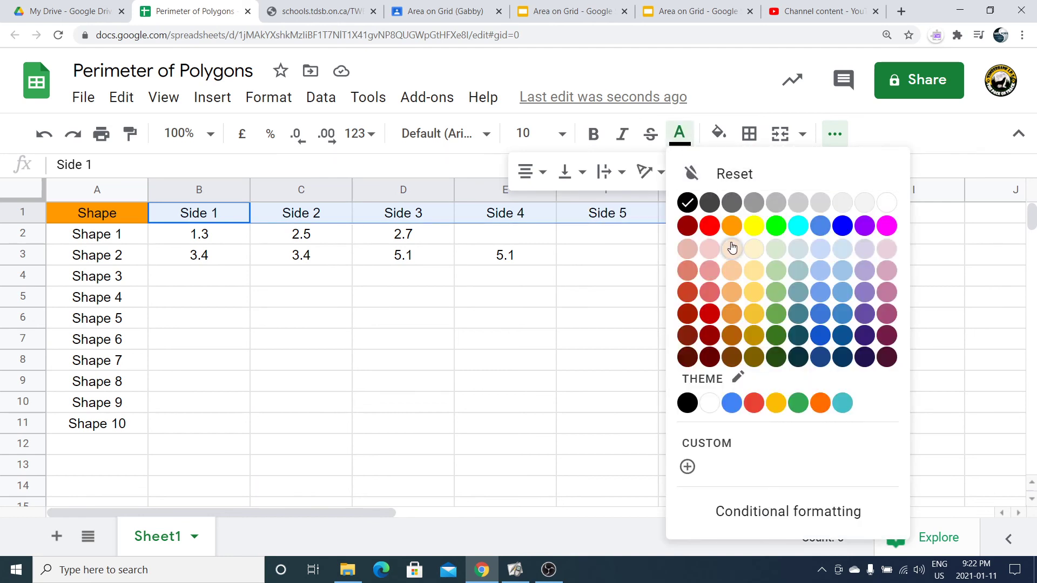
left_click(840, 231)
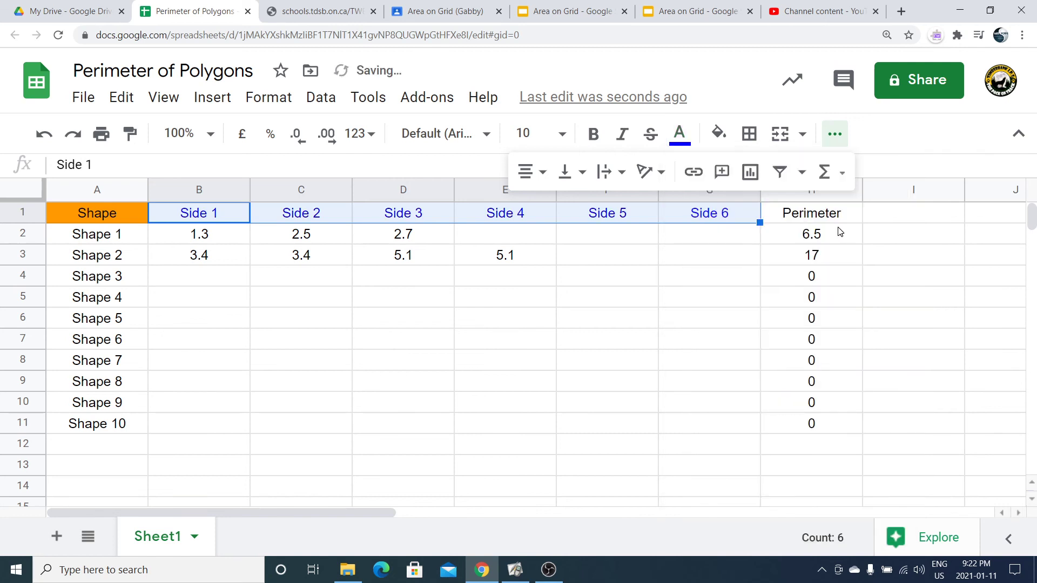
left_click(618, 234)
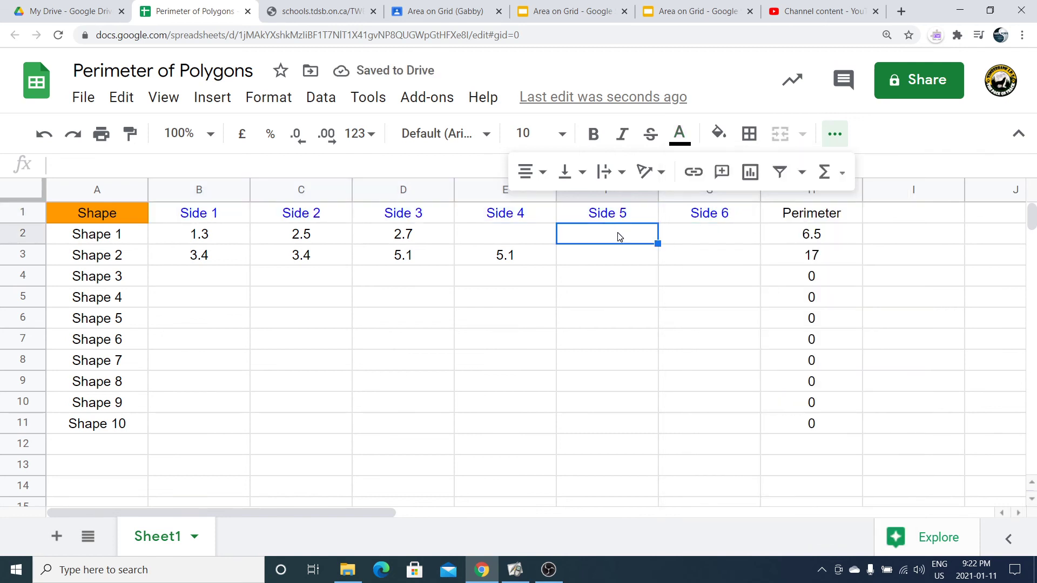
Step: Change the text colour of the "Perimeter" heading in H1 to purple
left_click(788, 218)
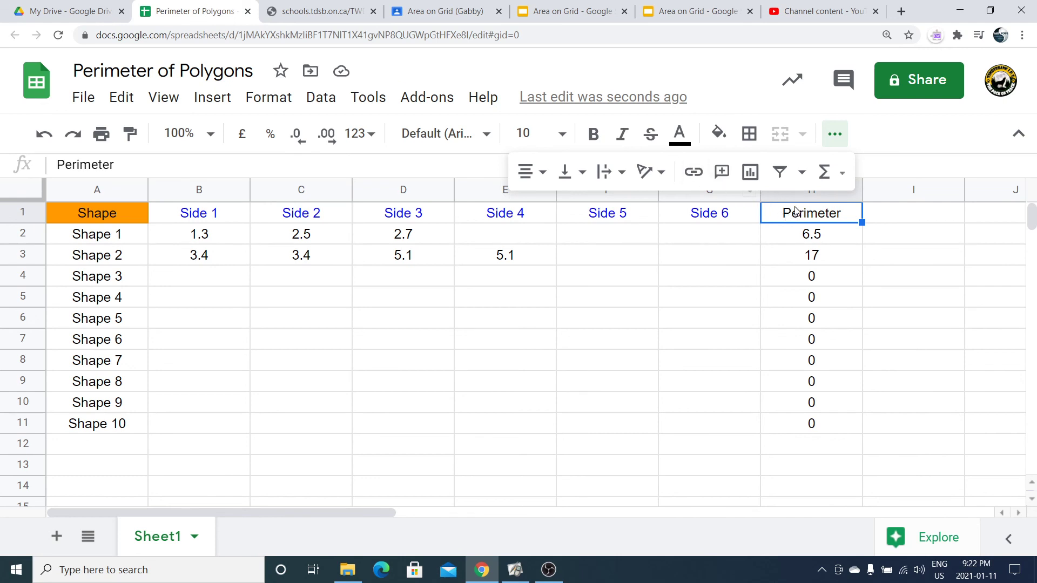
left_click(691, 148)
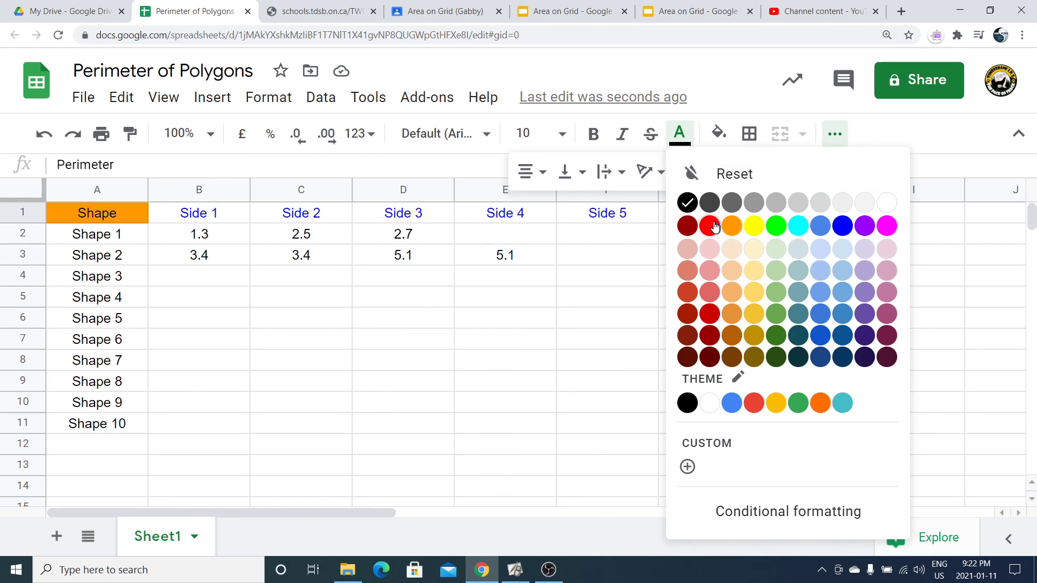
left_click(865, 227)
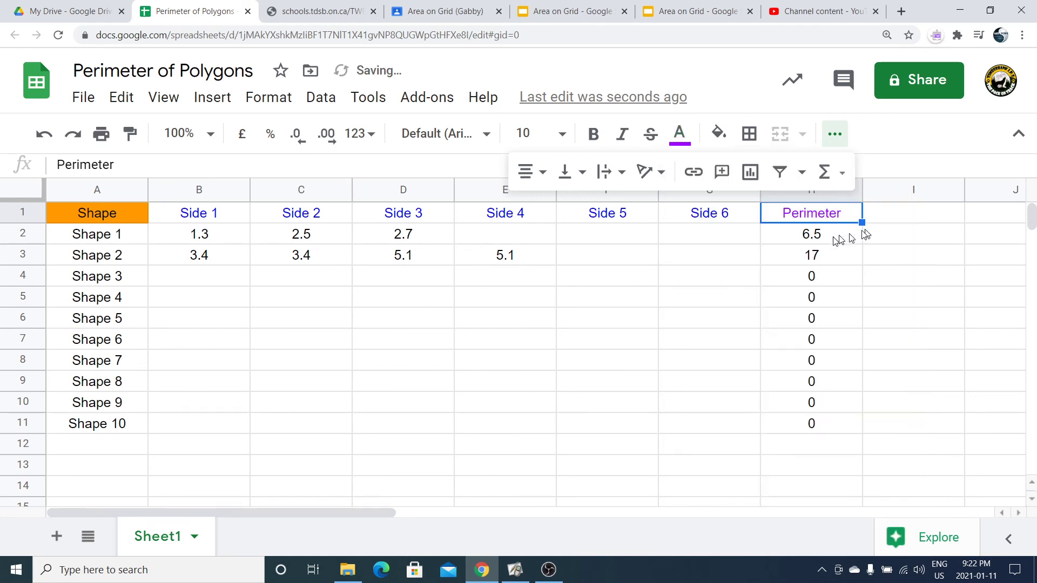
left_click(831, 236)
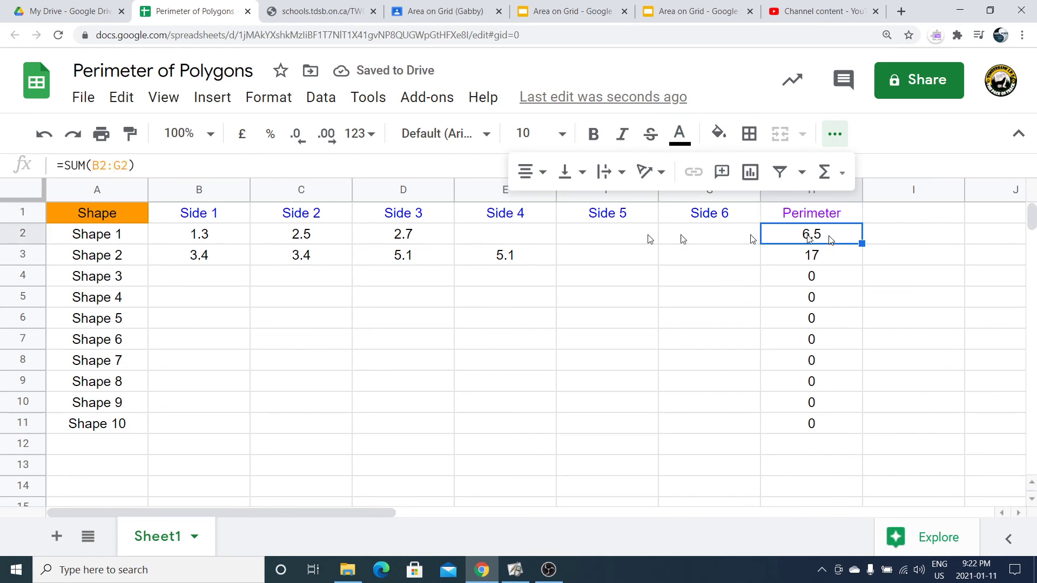